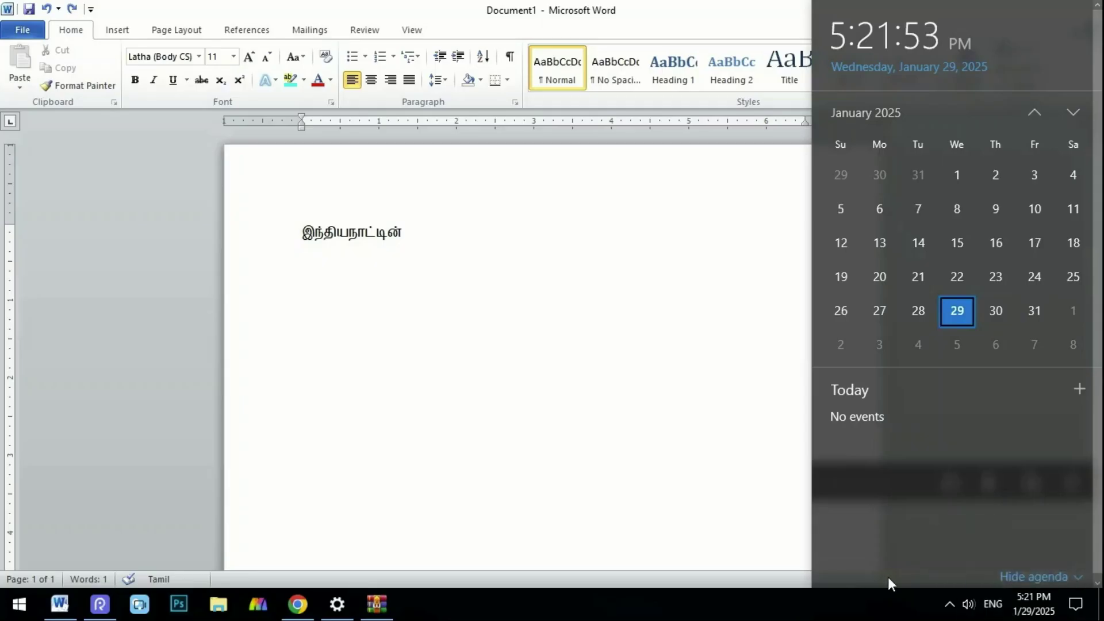
{"action": "left_click", "coordinate": [314, 242]}
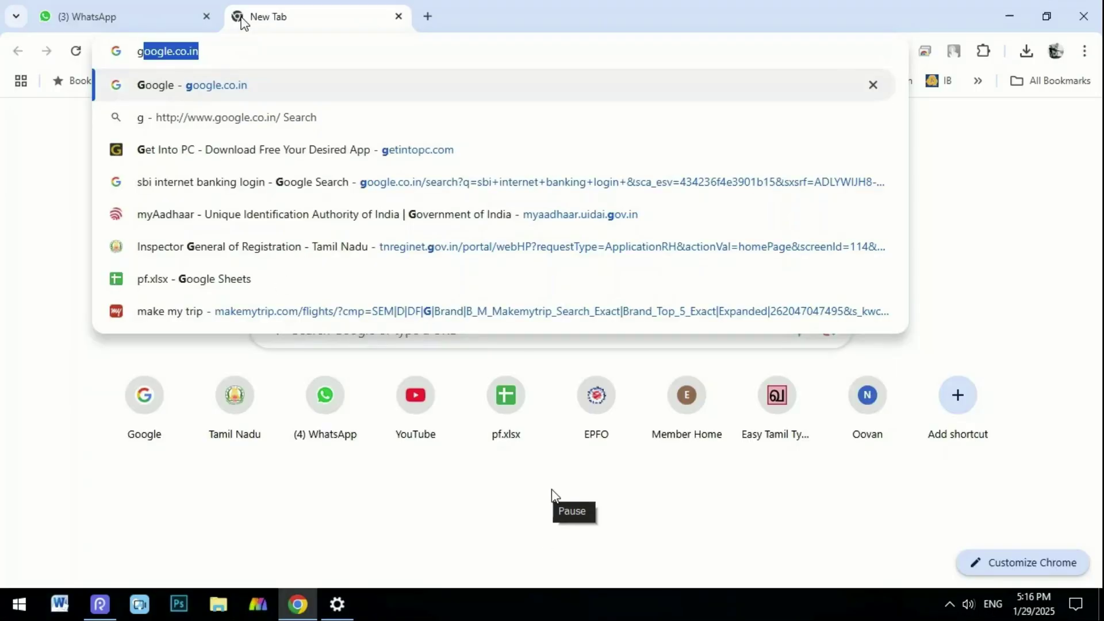
Open google.co.in and search for "google type input offline installer"
{"action": "key", "text": "Return"}
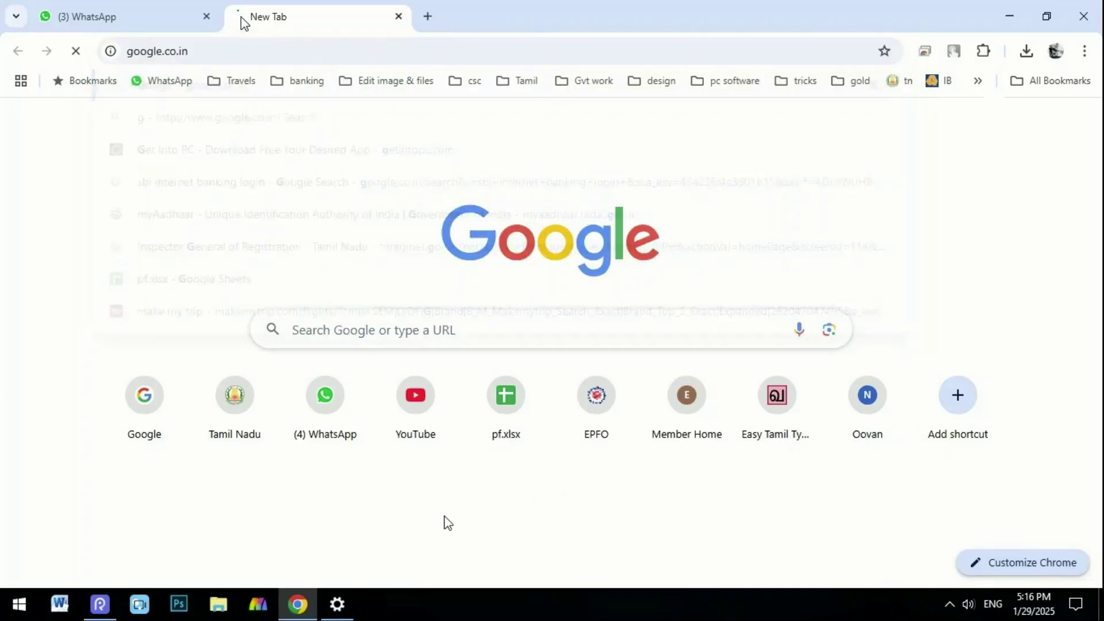
{"action": "type", "text": "google type inout offine installer"}
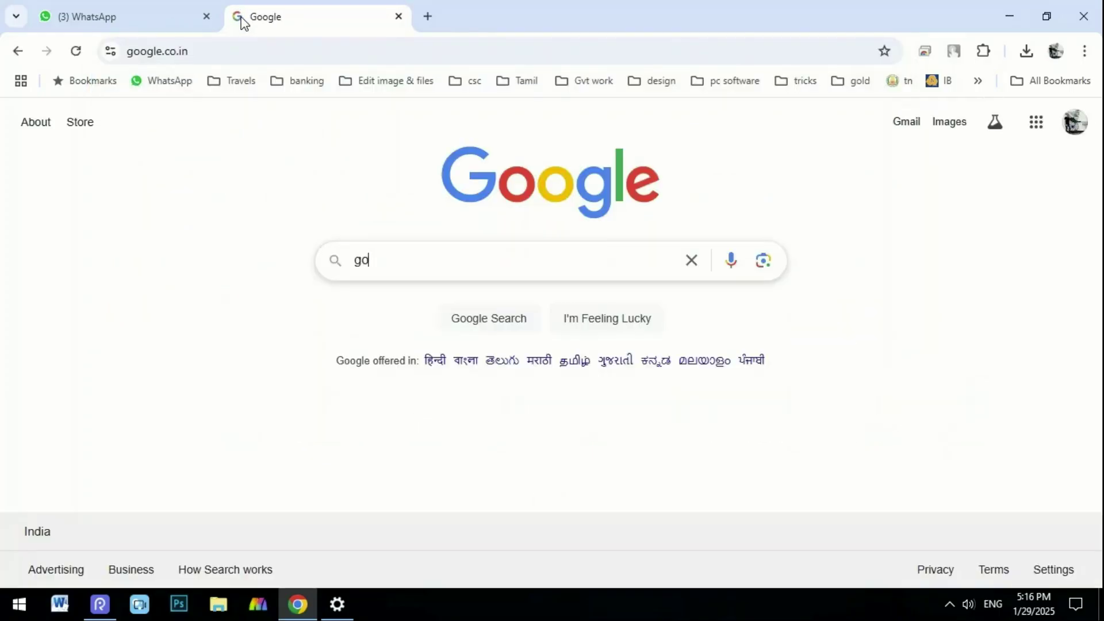
{"action": "key", "text": "Return"}
Open the typingkeyboards.com result "Download Google Input Tools Offline Installer for Windows 10"
{"action": "left_click_drag", "start_coordinate": [209, 182], "coordinate": [387, 188]}
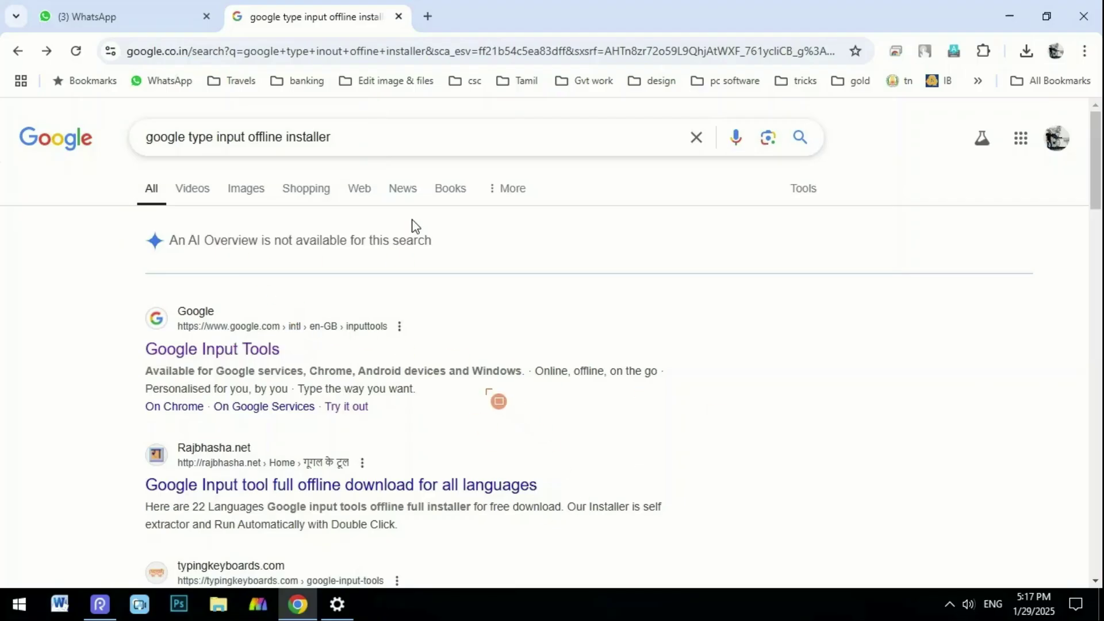
{"action": "scroll", "coordinate": [412, 220], "scroll_direction": "down", "scroll_amount": 5}
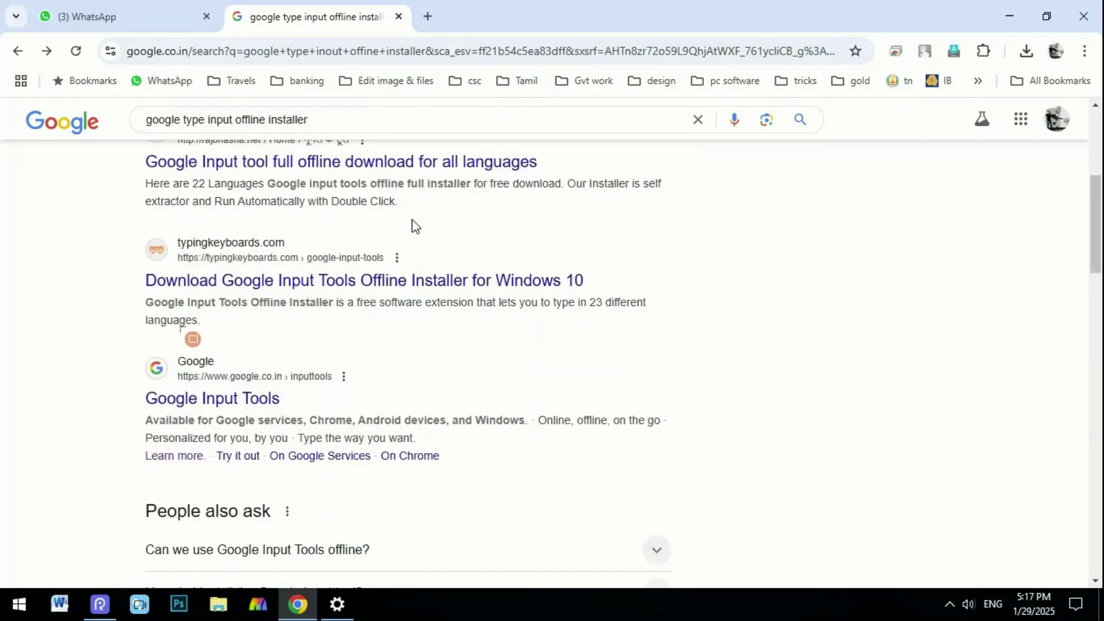
{"action": "mouse_move", "coordinate": [114, 209]}
{"action": "left_mouse_down"}
{"action": "mouse_move", "coordinate": [119, 231]}
{"action": "mouse_move", "coordinate": [198, 305]}
{"action": "mouse_move", "coordinate": [350, 324]}
{"action": "mouse_move", "coordinate": [642, 322]}
{"action": "left_mouse_up"}
{"action": "mouse_move", "coordinate": [102, 218]}
{"action": "left_mouse_down"}
{"action": "mouse_move", "coordinate": [204, 290]}
{"action": "mouse_move", "coordinate": [693, 318]}
{"action": "left_mouse_up"}
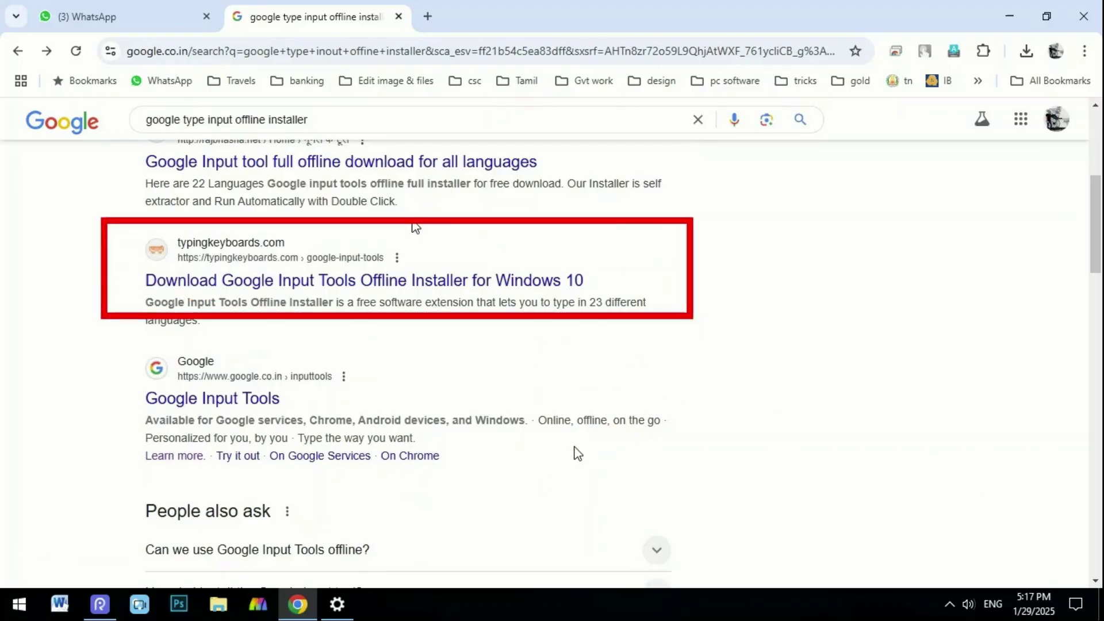
{"action": "left_click", "coordinate": [391, 282]}
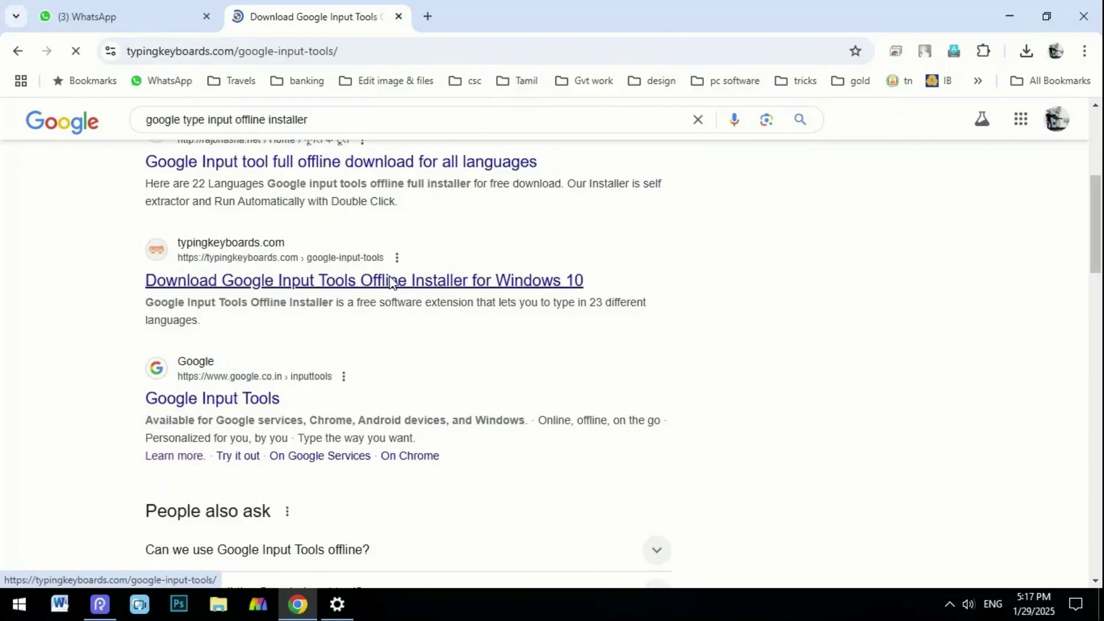
Open the Google Input Tool Tamil page from the site's list of Google Input Tools for Windows
{"action": "scroll", "coordinate": [469, 270], "scroll_direction": "down", "scroll_amount": 5}
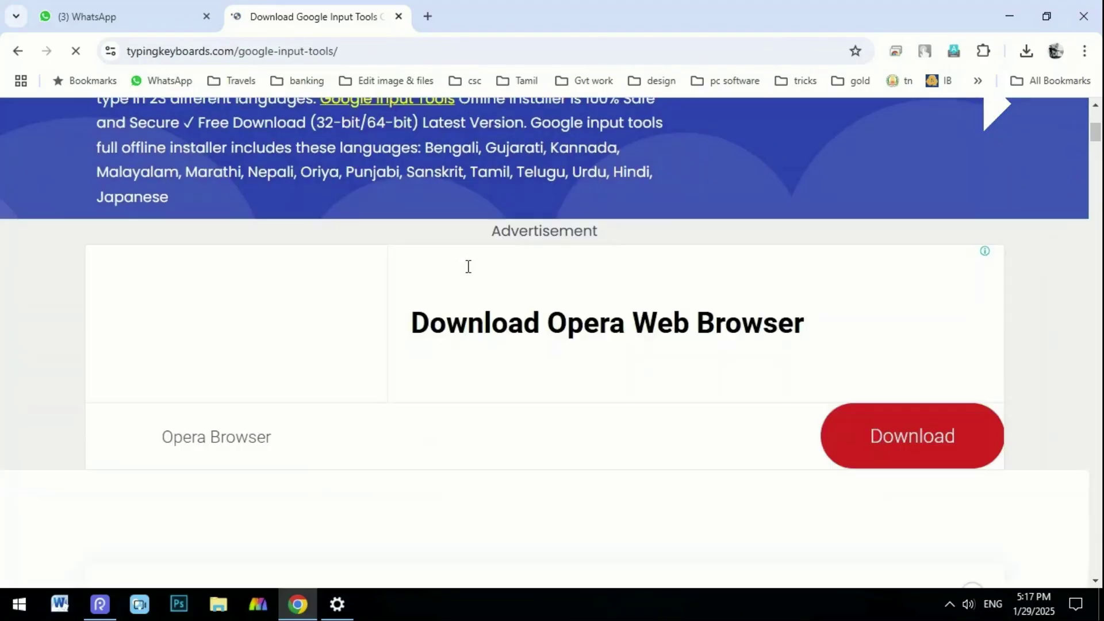
{"action": "scroll", "coordinate": [675, 306], "scroll_direction": "down", "scroll_amount": 3}
{"action": "scroll", "coordinate": [661, 287], "scroll_direction": "down", "scroll_amount": 10}
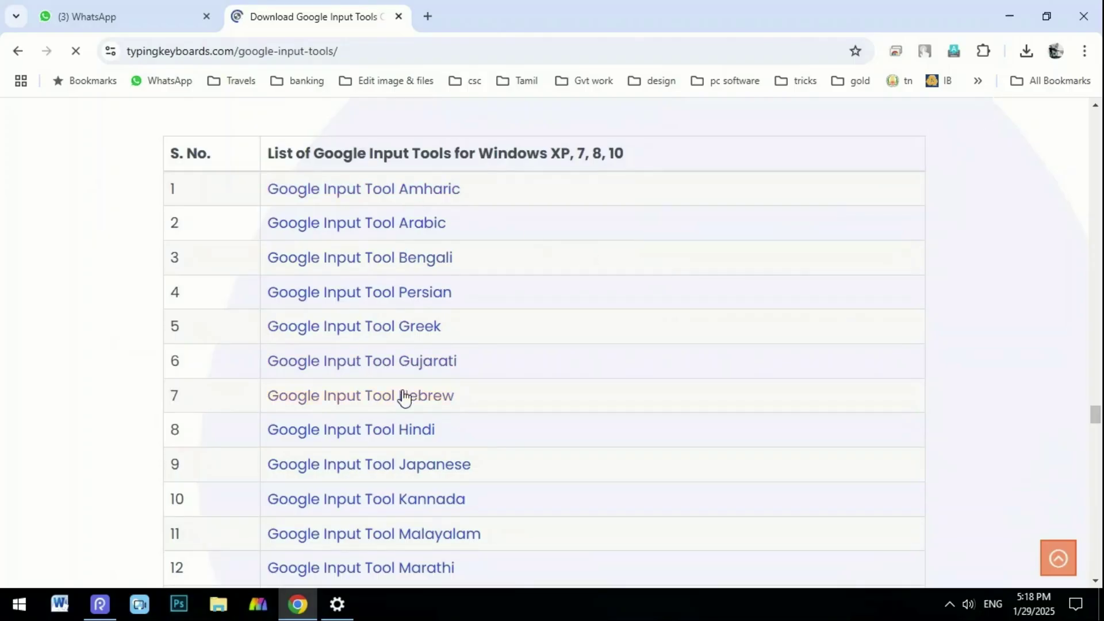
{"action": "scroll", "coordinate": [405, 403], "scroll_direction": "down", "scroll_amount": 3}
{"action": "scroll", "coordinate": [407, 417], "scroll_direction": "down", "scroll_amount": 4}
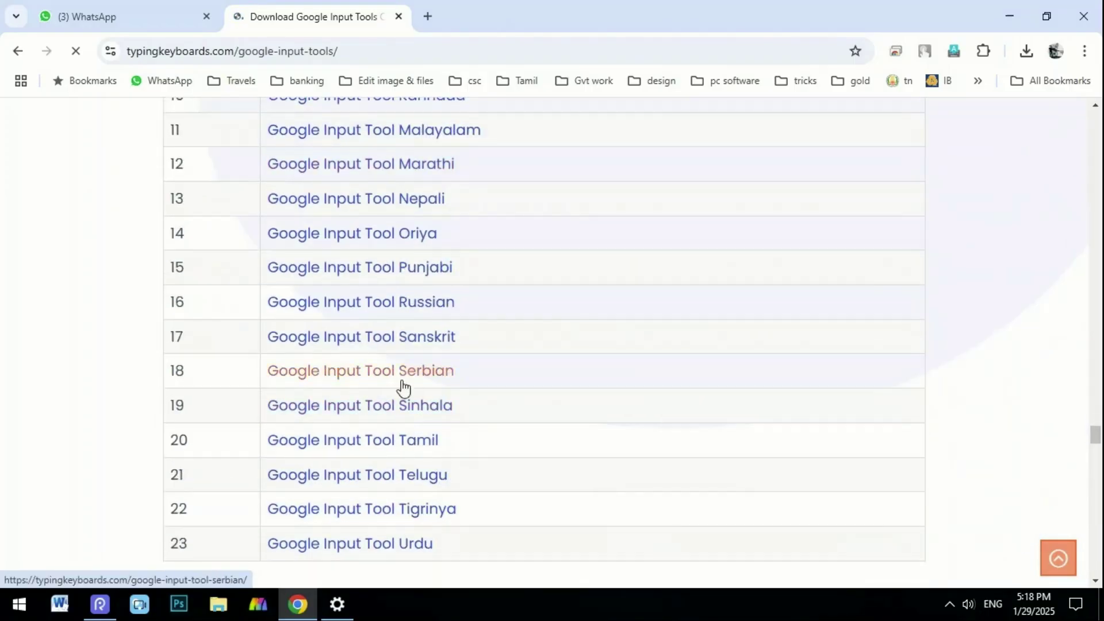
{"action": "left_click", "coordinate": [391, 442]}
{"action": "left_click", "coordinate": [571, 397]}
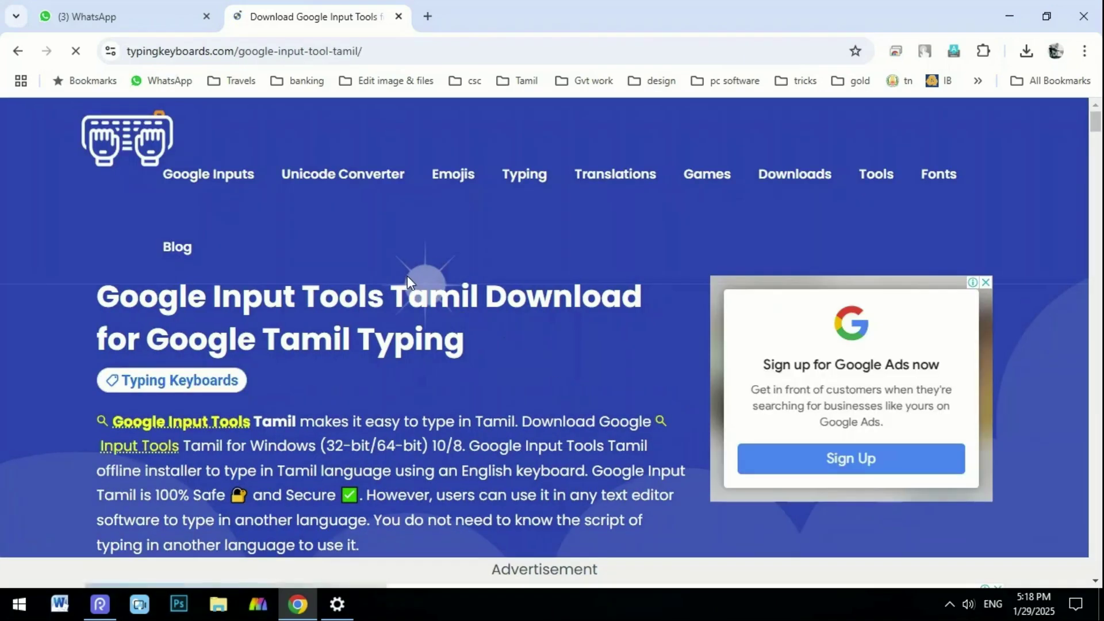
Jump to the "Download Google Input Tools Tamil" section through the page's table of contents
{"action": "scroll", "coordinate": [407, 275], "scroll_direction": "down", "scroll_amount": 10}
{"action": "scroll", "coordinate": [408, 276], "scroll_direction": "down", "scroll_amount": 18}
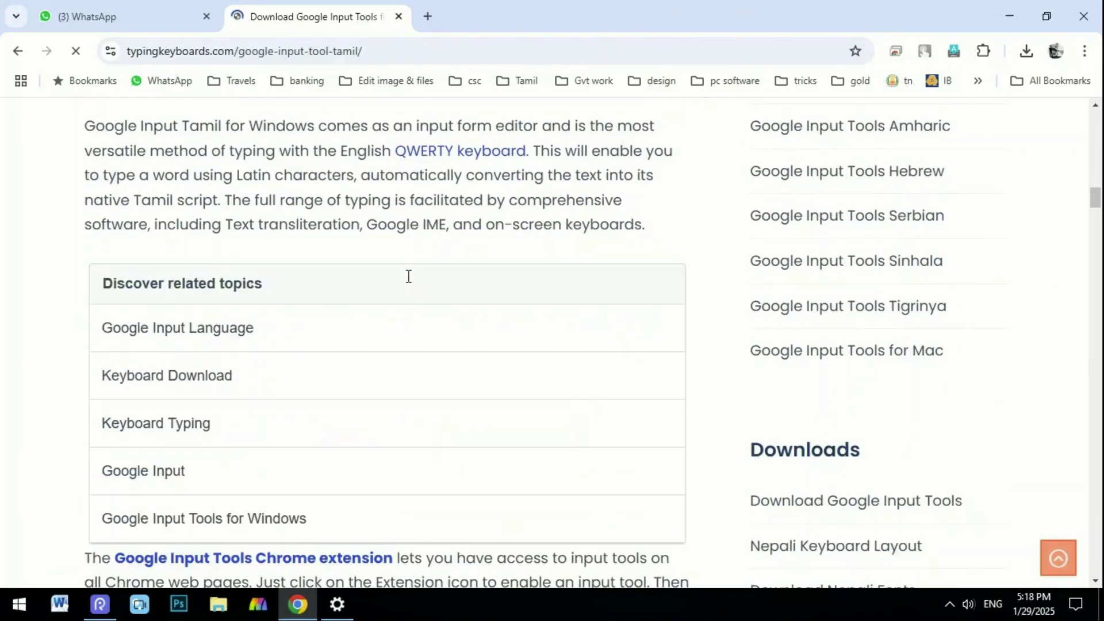
{"action": "scroll", "coordinate": [408, 276], "scroll_direction": "down", "scroll_amount": 5}
{"action": "scroll", "coordinate": [406, 276], "scroll_direction": "up", "scroll_amount": 15}
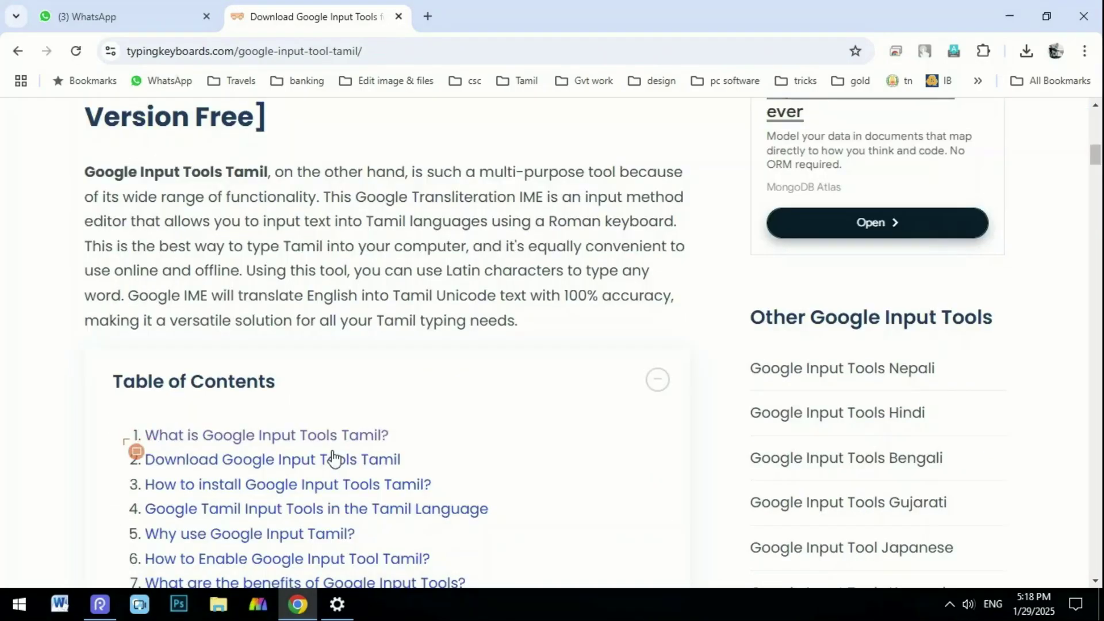
{"action": "mouse_move", "coordinate": [98, 357]}
{"action": "left_mouse_down"}
{"action": "mouse_move", "coordinate": [177, 416]}
{"action": "mouse_move", "coordinate": [313, 405]}
{"action": "left_mouse_up"}
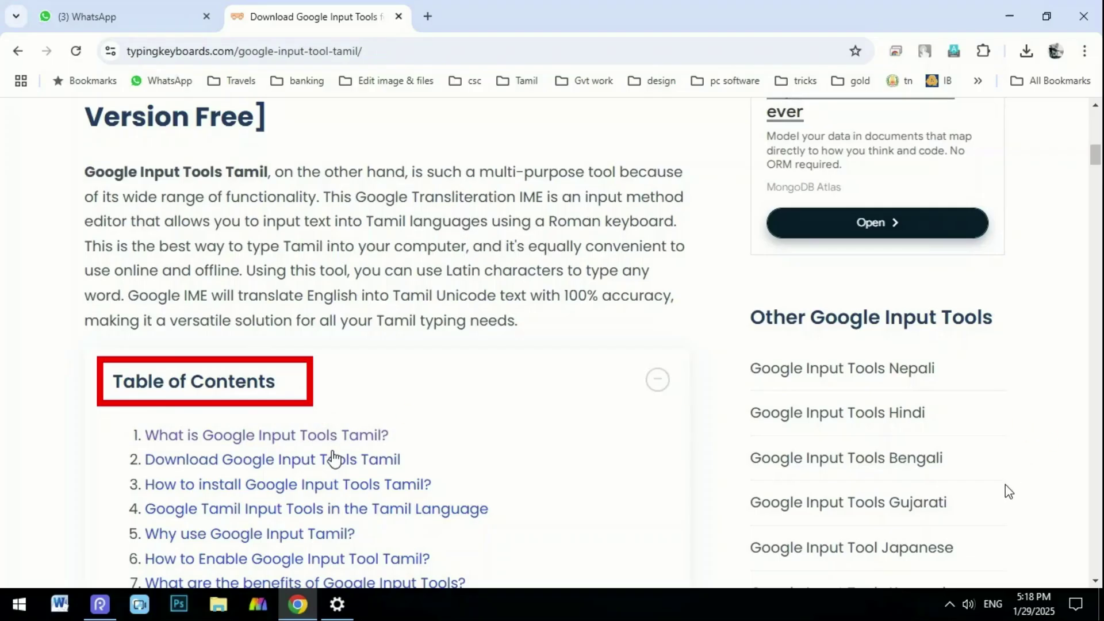
{"action": "mouse_move", "coordinate": [123, 445]}
{"action": "left_mouse_down"}
{"action": "mouse_move", "coordinate": [250, 480]}
{"action": "mouse_move", "coordinate": [432, 486]}
{"action": "left_mouse_up"}
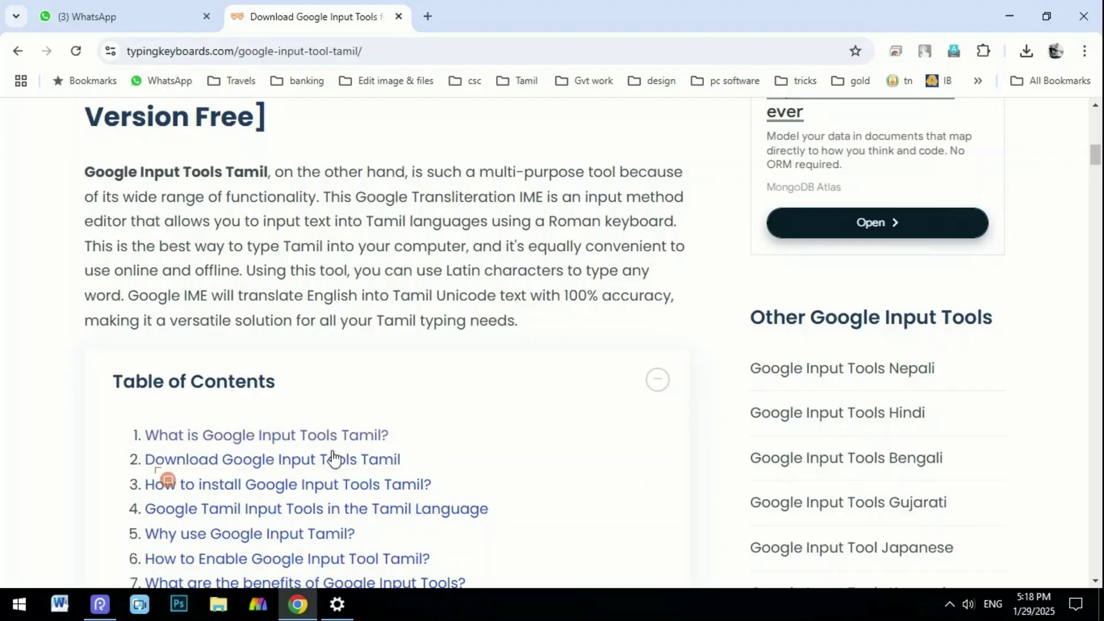
{"action": "mouse_move", "coordinate": [116, 446]}
{"action": "left_mouse_down"}
{"action": "mouse_move", "coordinate": [162, 476]}
{"action": "mouse_move", "coordinate": [252, 489]}
{"action": "mouse_move", "coordinate": [442, 488]}
{"action": "left_mouse_up"}
{"action": "left_click", "coordinate": [333, 458]}
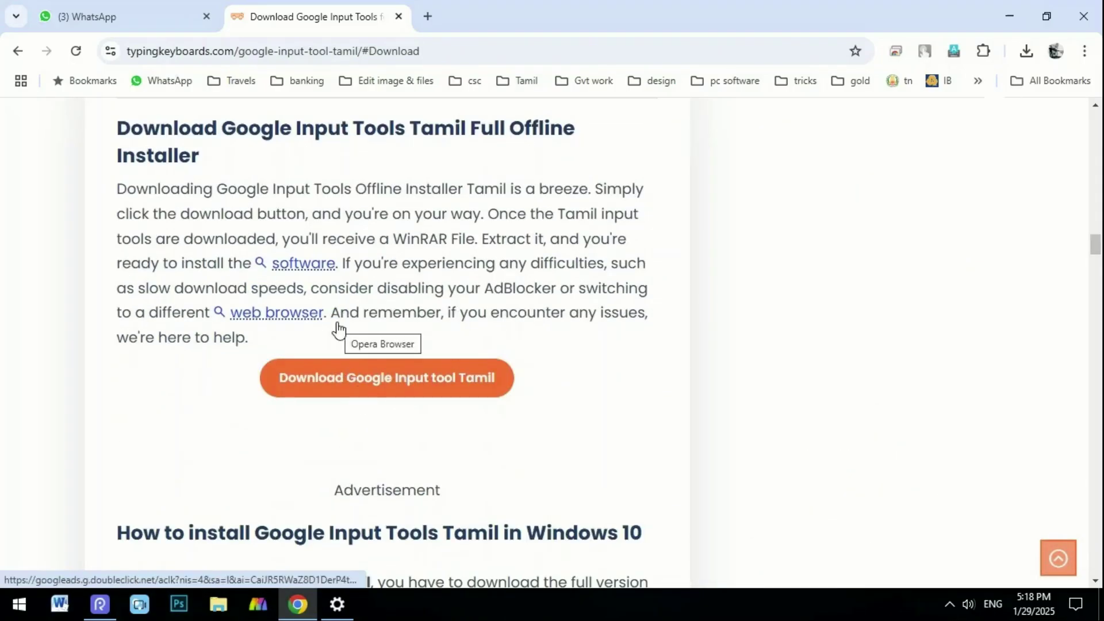
Download the Google Input tool Tamil installer and open the GoogleInputToolsTamil folder inside the downloaded zip
{"action": "left_click", "coordinate": [375, 388]}
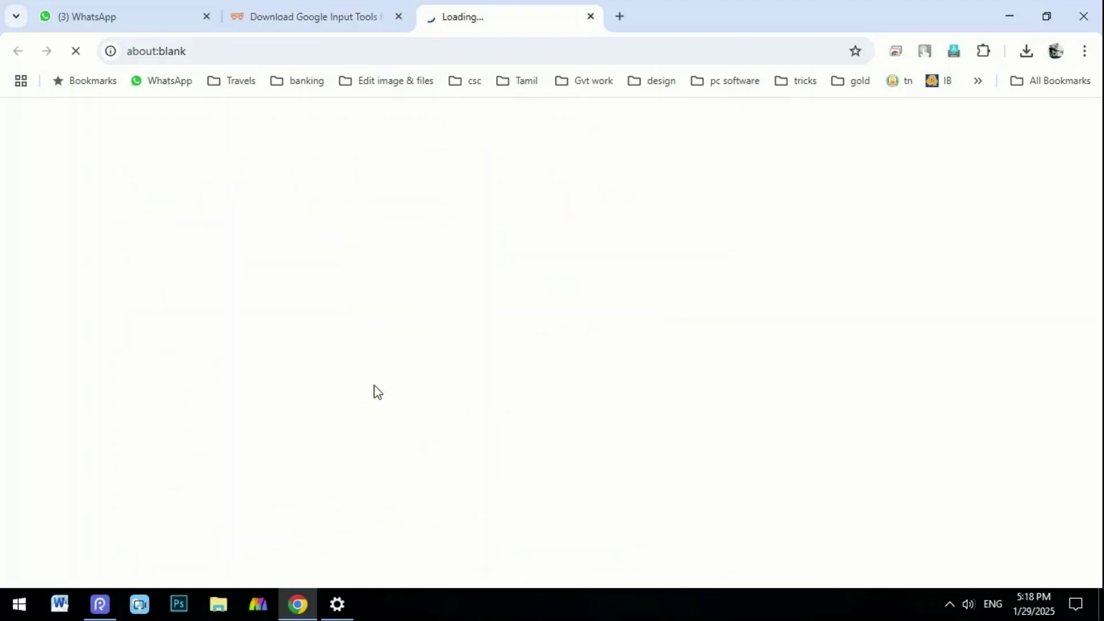
{"action": "left_click", "coordinate": [1026, 51]}
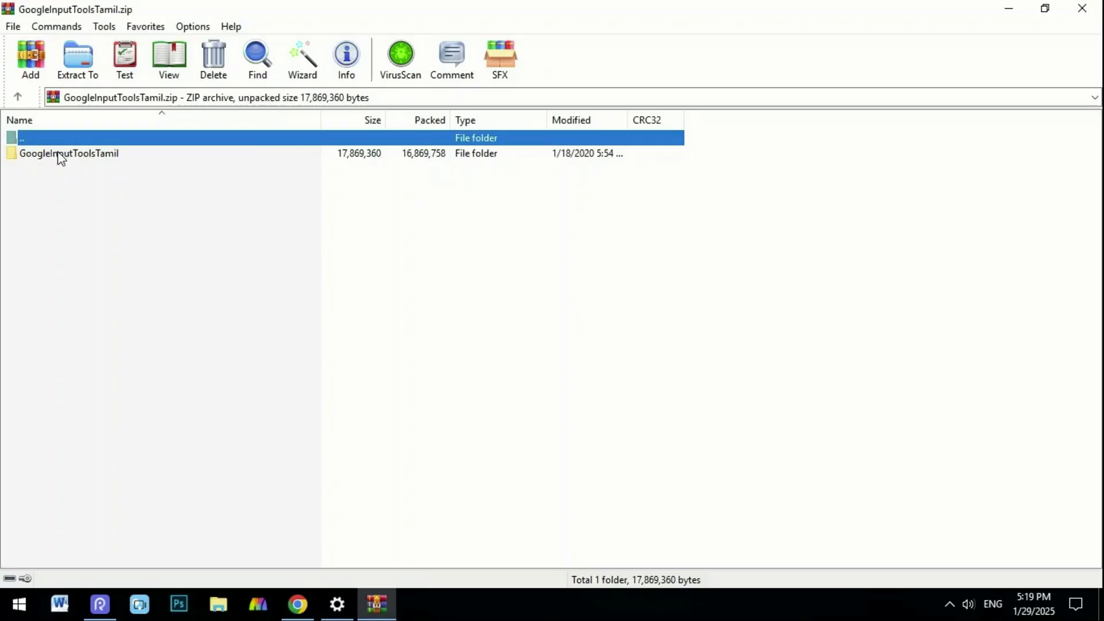
{"action": "double_click", "coordinate": [62, 154]}
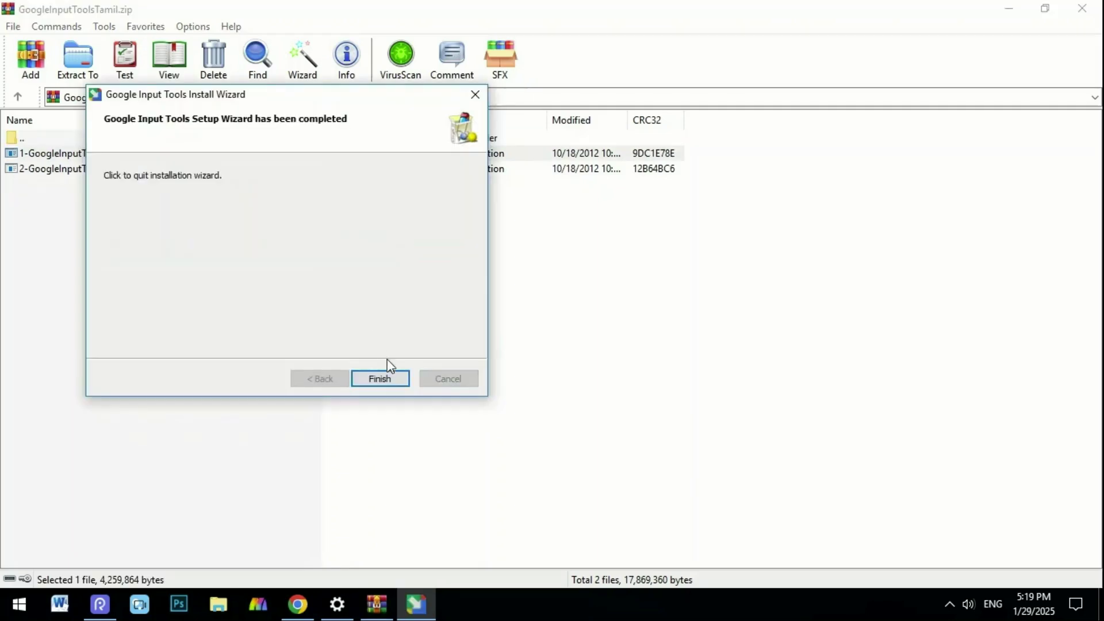
Complete the installations of 1-GoogleInputTools.exe and 2-GoogleInputTamil.exe from the archive
{"action": "left_click", "coordinate": [390, 379]}
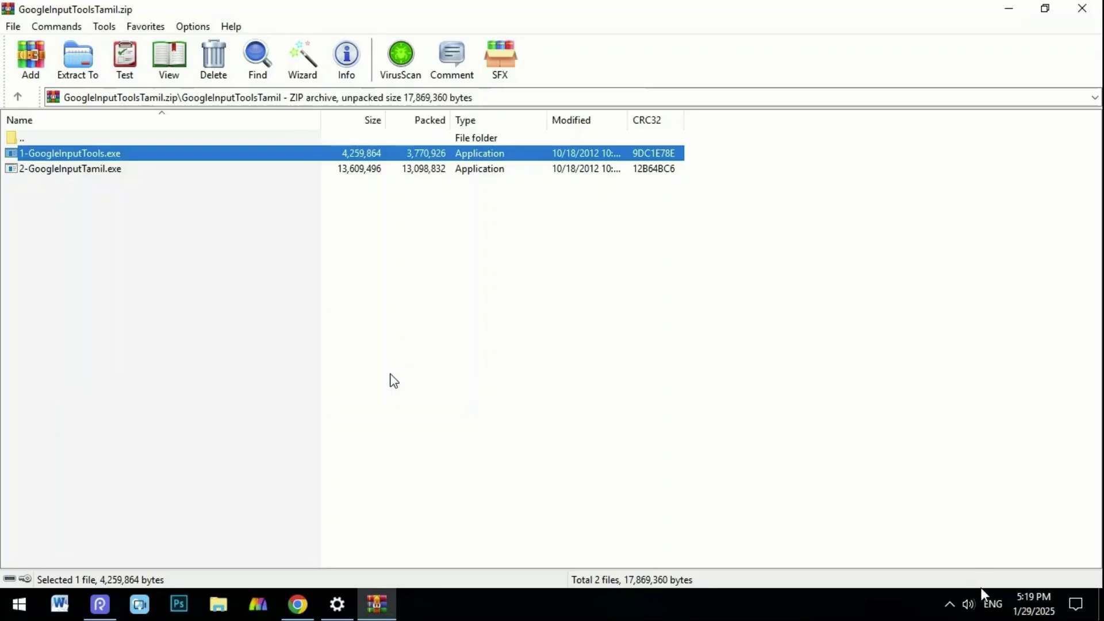
{"action": "left_click_drag", "start_coordinate": [915, 455], "coordinate": [1100, 618]}
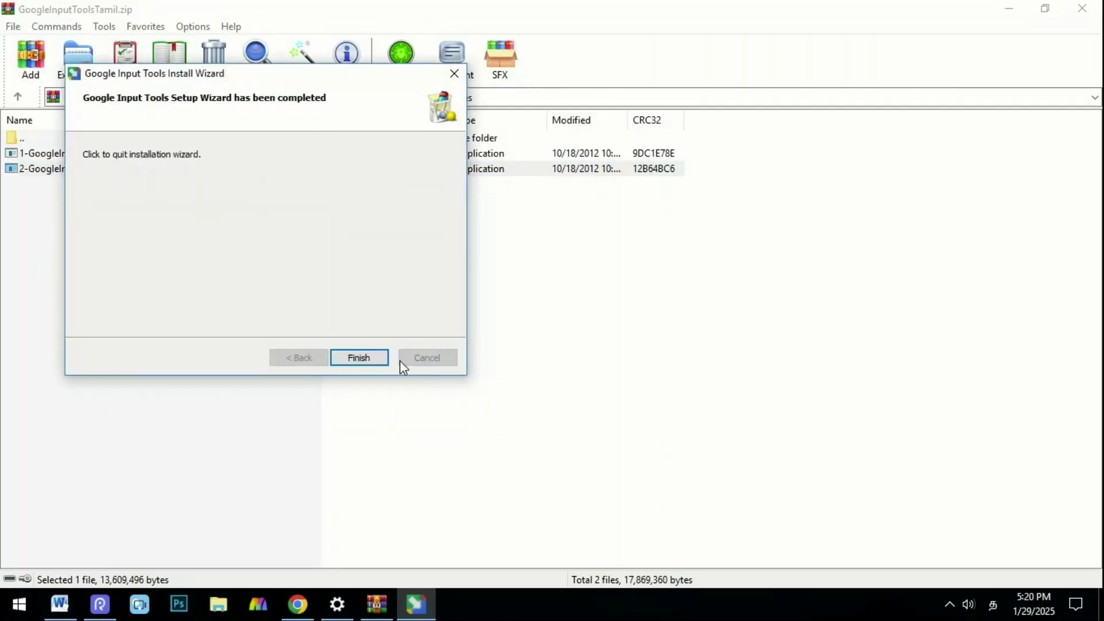
{"action": "left_click", "coordinate": [378, 360]}
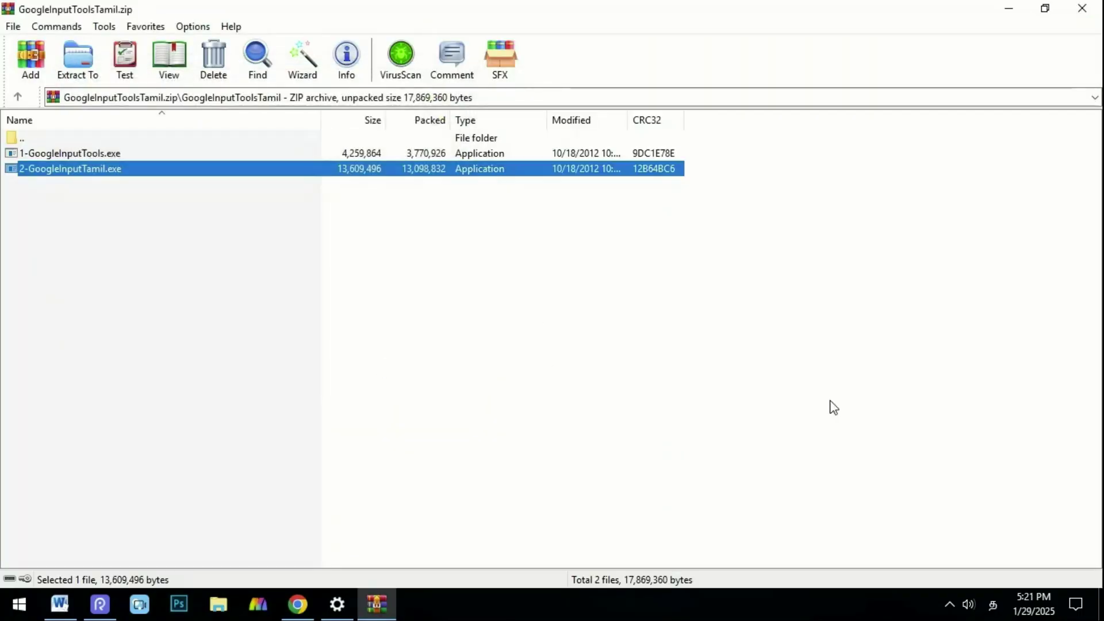
Switch the keyboard input to Tamil and add "நாட்டின்" directly after "இந்திய" in the Word document
{"action": "left_click", "coordinate": [993, 608]}
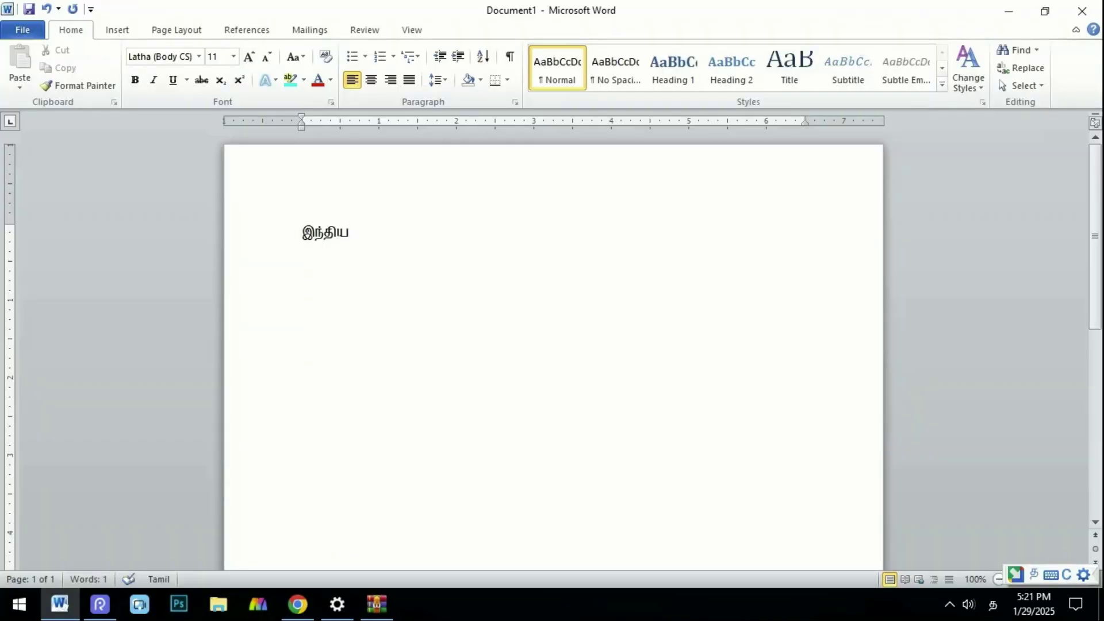
{"action": "type", "text": "naatuin"}
{"action": "key", "text": "BackSpace"}
{"action": "key", "text": "BackSpace"}
{"action": "key", "text": "BackSpace"}
{"action": "type", "text": "in"}
{"action": "key", "text": "Return"}
Switch the keyboard input language back to English and return to the document
{"action": "left_click", "coordinate": [994, 604]}
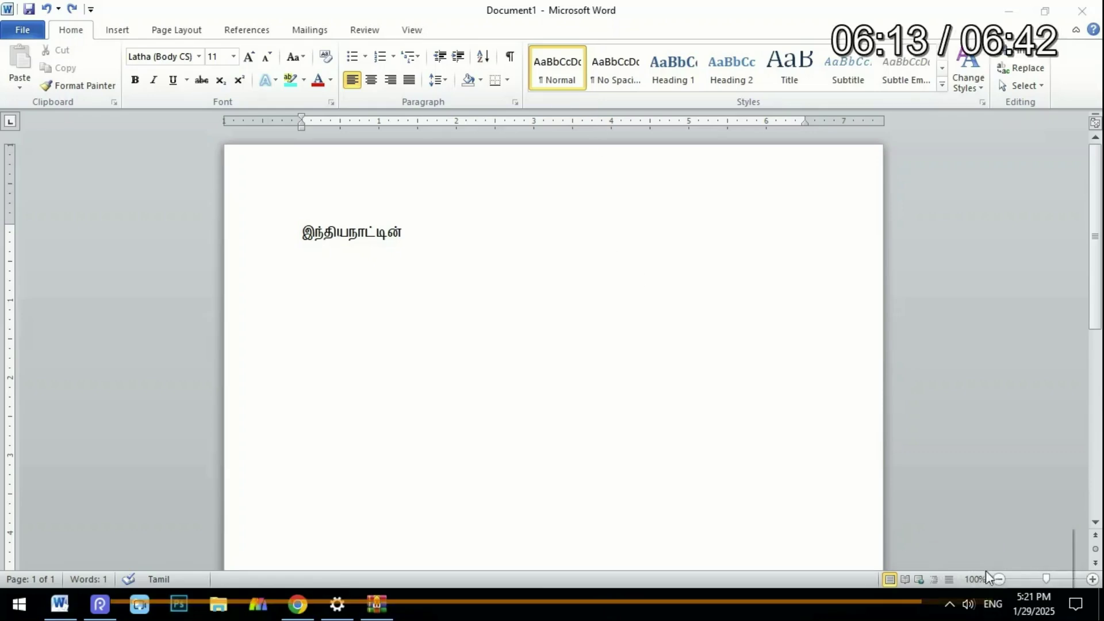
{"action": "left_click", "coordinate": [1034, 604]}
{"action": "left_click", "coordinate": [993, 603]}
{"action": "left_click", "coordinate": [972, 425]}
{"action": "left_click", "coordinate": [674, 354]}
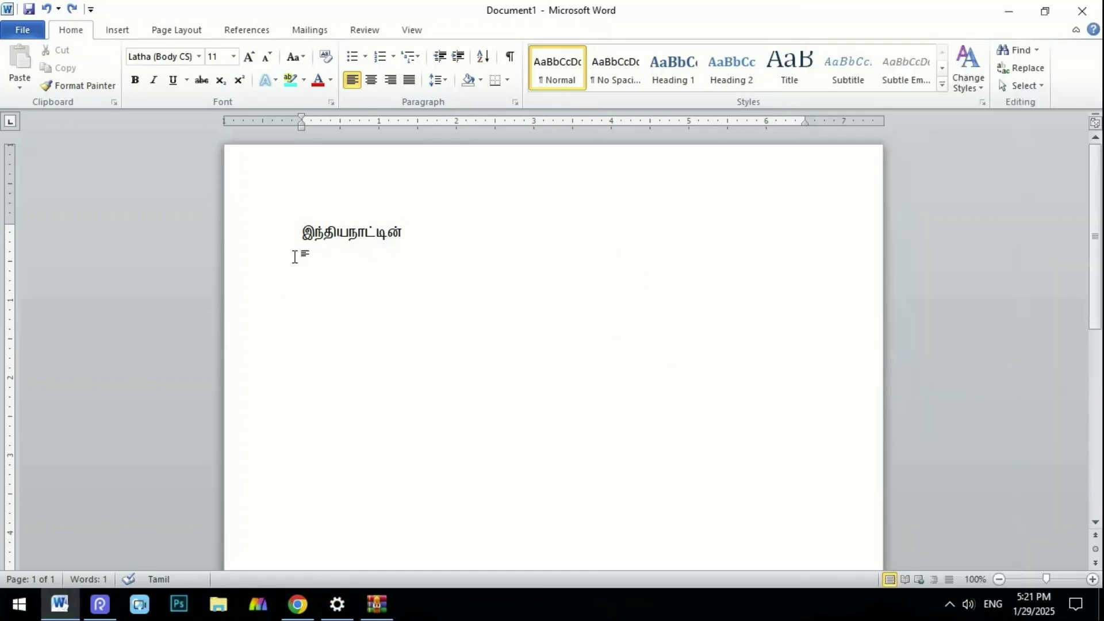
Set the font of the typed Tamil text "இந்தியநாட்டின்" to Uni Ila.Sundaram-07
{"action": "left_click_drag", "start_coordinate": [349, 232], "coordinate": [220, 185]}
{"action": "left_click", "coordinate": [456, 234]}
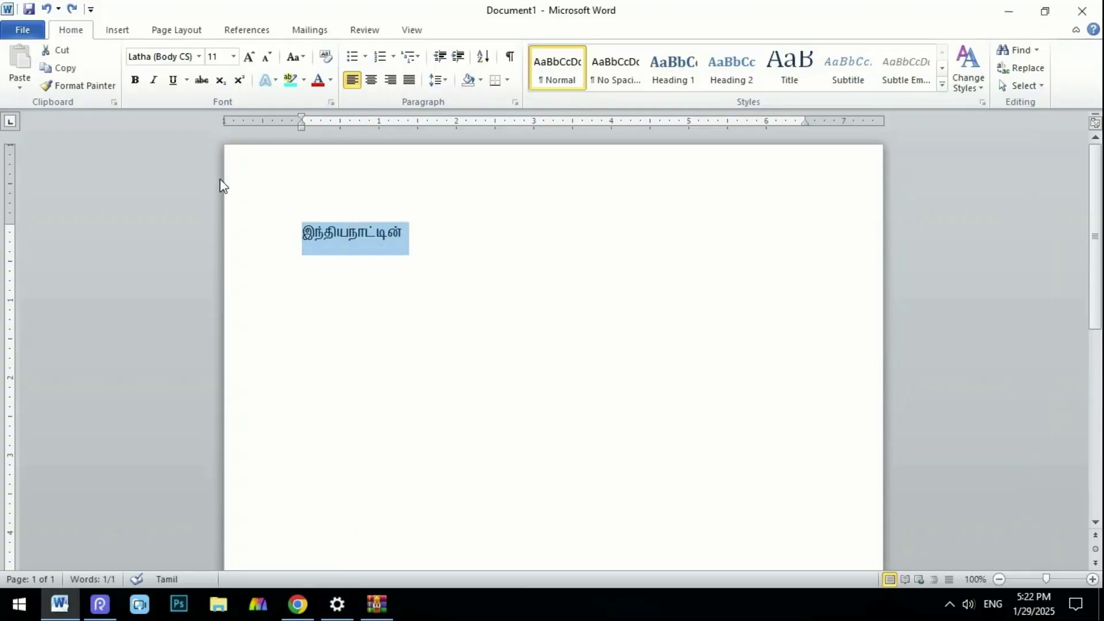
{"action": "left_click", "coordinate": [198, 56]}
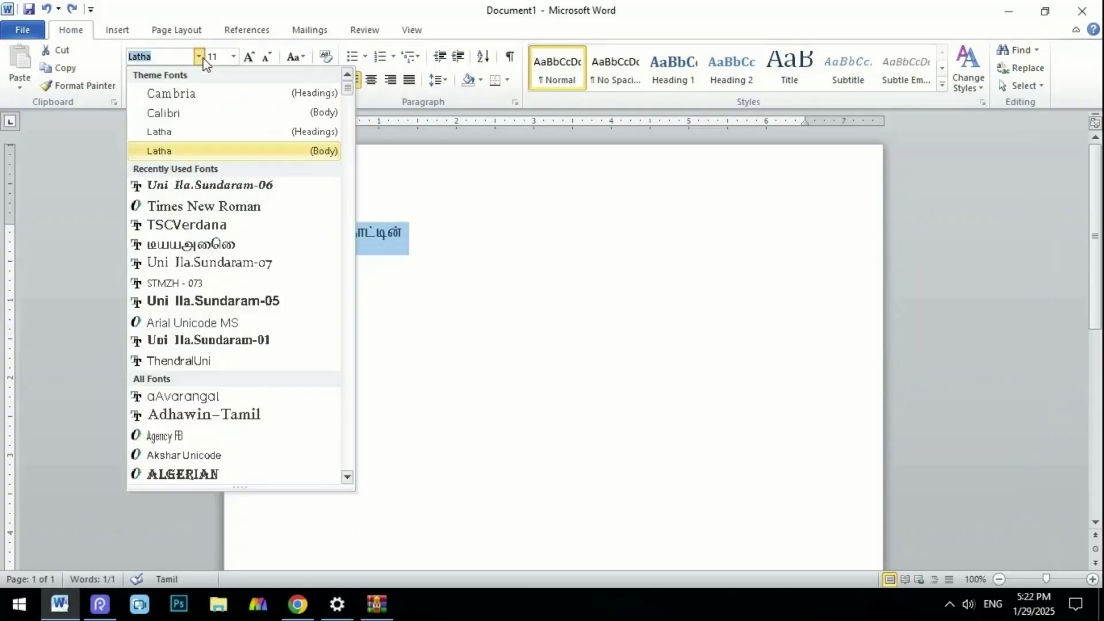
{"action": "left_click", "coordinate": [277, 262]}
{"action": "left_click", "coordinate": [400, 241]}
Enlarge the Tamil text by six font-size steps and deselect it
{"action": "left_click", "coordinate": [249, 56]}
{"action": "left_click", "coordinate": [249, 56]}
{"action": "left_click", "coordinate": [249, 56]}
{"action": "left_click", "coordinate": [249, 56]}
{"action": "left_click", "coordinate": [249, 56]}
{"action": "left_click", "coordinate": [249, 57]}
{"action": "left_click", "coordinate": [505, 412]}
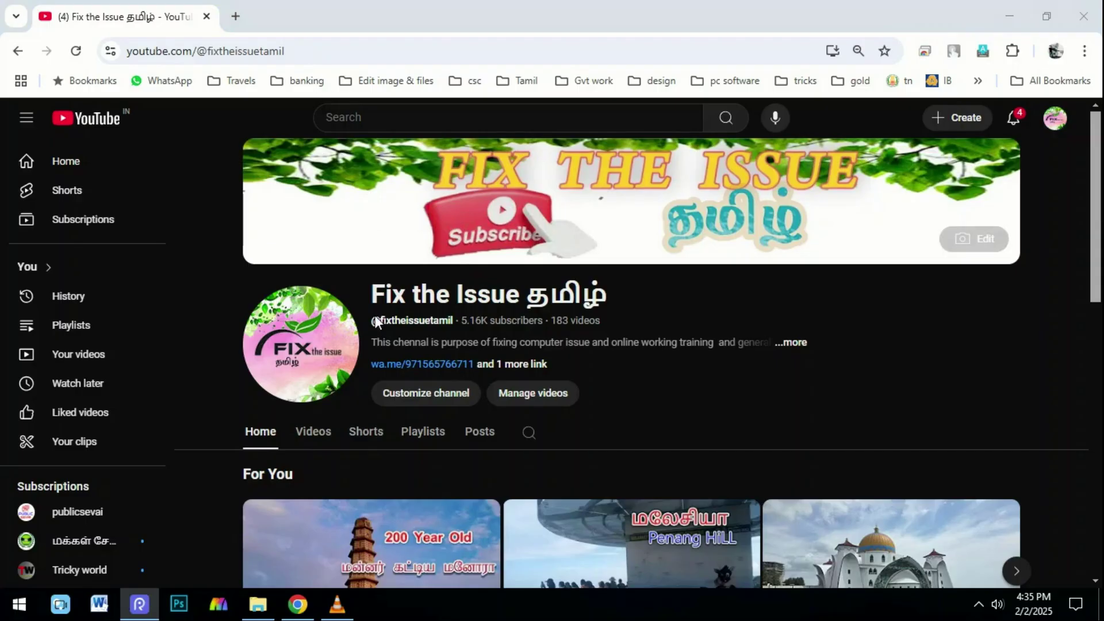
Open the "Tamil fonts Tamil typing Tricks" playlist from the YouTube channel's playlists for editing in YouTube Studio
{"action": "left_click", "coordinate": [409, 444]}
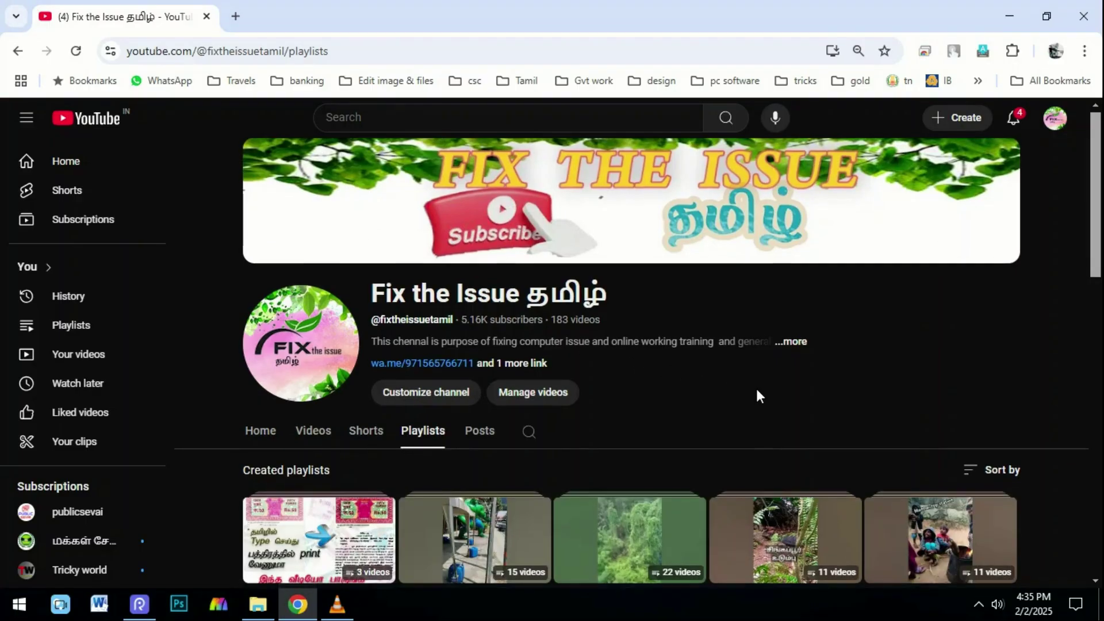
{"action": "scroll", "coordinate": [755, 386], "scroll_direction": "down", "scroll_amount": 1}
{"action": "scroll", "coordinate": [819, 380], "scroll_direction": "down", "scroll_amount": 2}
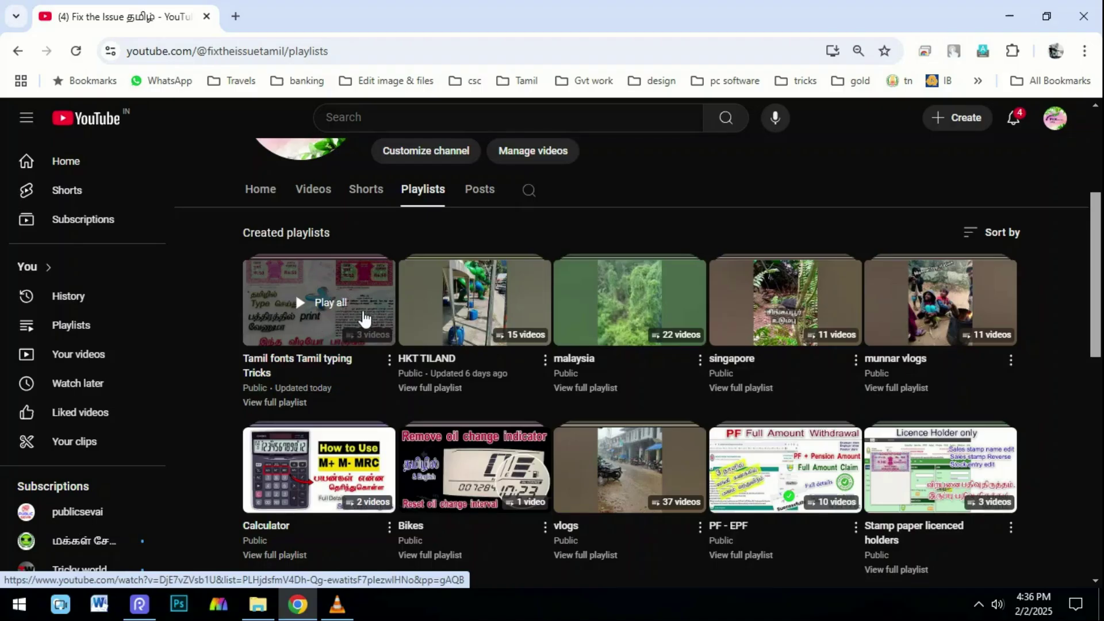
{"action": "left_click", "coordinate": [389, 360]}
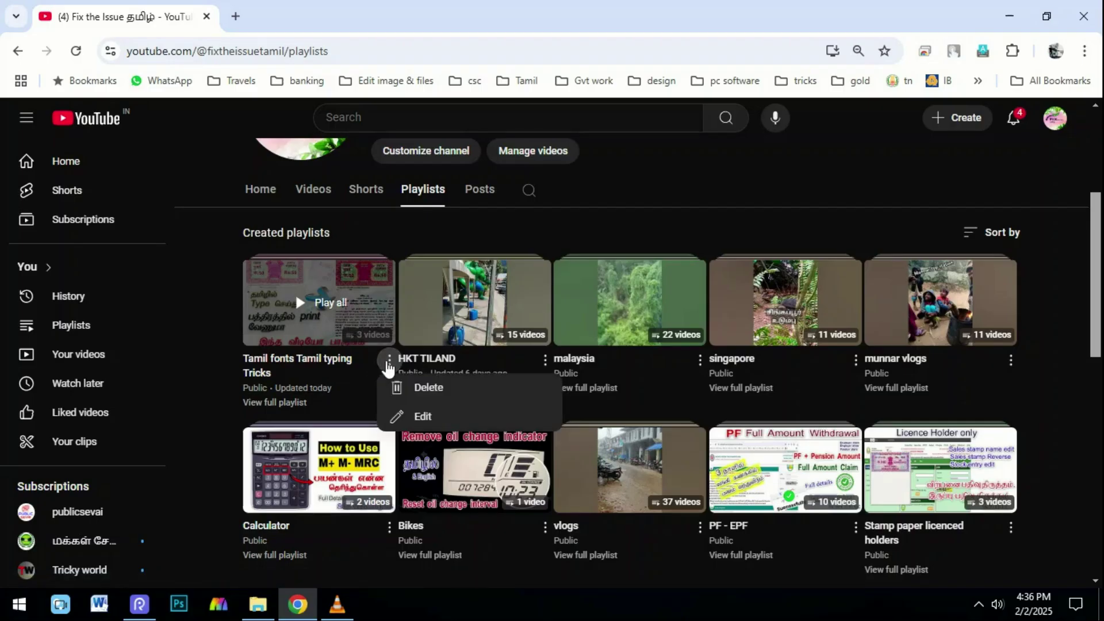
{"action": "left_click", "coordinate": [397, 416]}
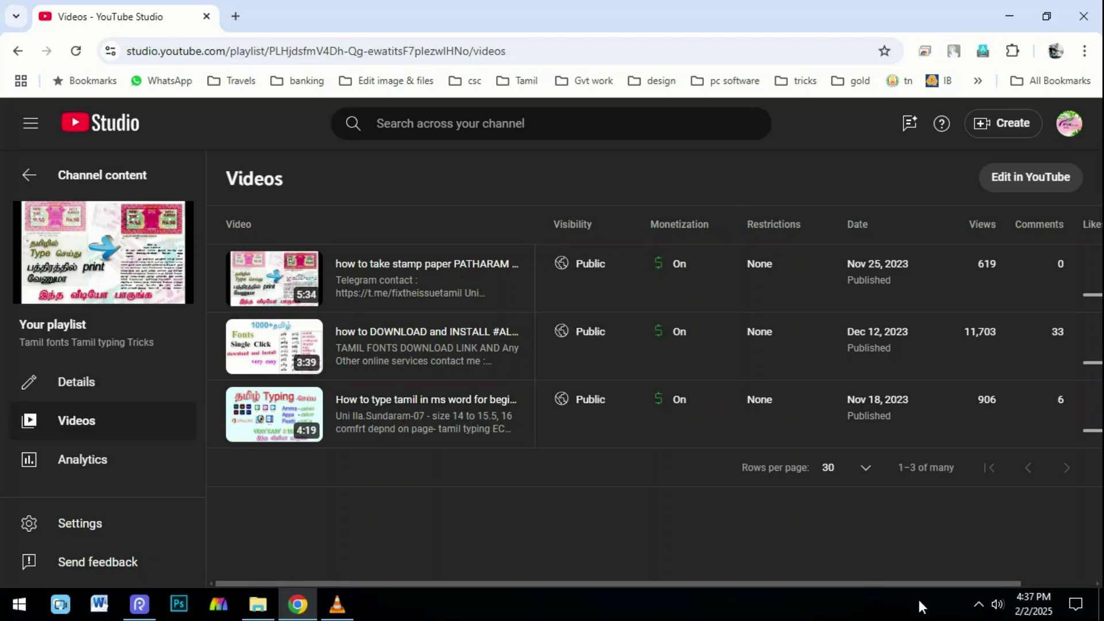
Check the hidden notification icons for a language indicator and open the taskbar settings
{"action": "left_click", "coordinate": [982, 608]}
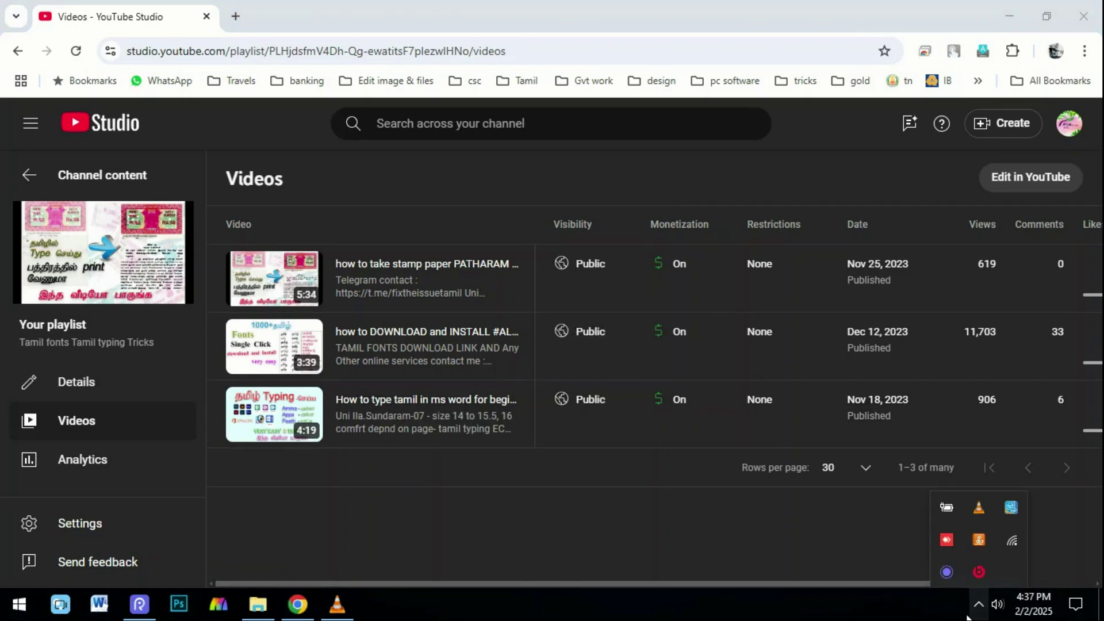
{"action": "left_click", "coordinate": [965, 608]}
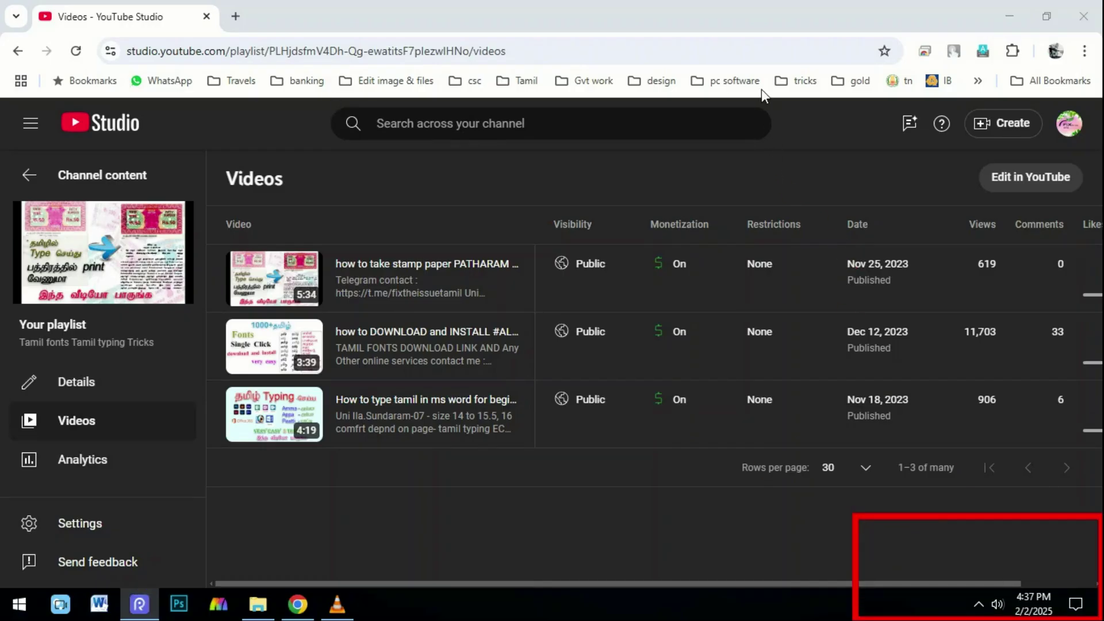
{"action": "right_click", "coordinate": [564, 603]}
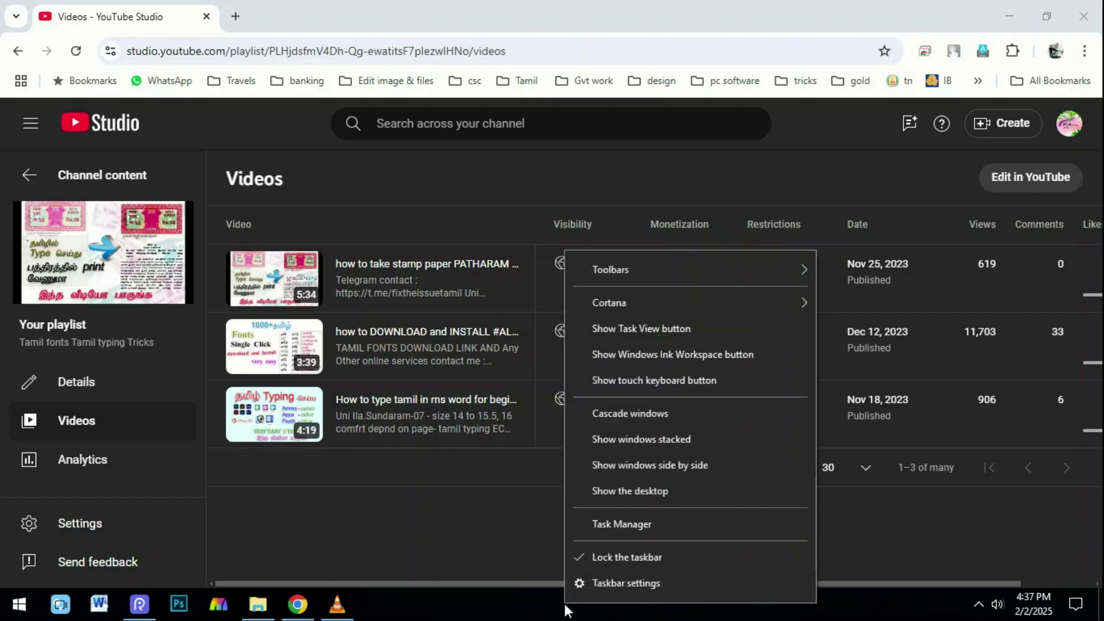
{"action": "left_click", "coordinate": [605, 587]}
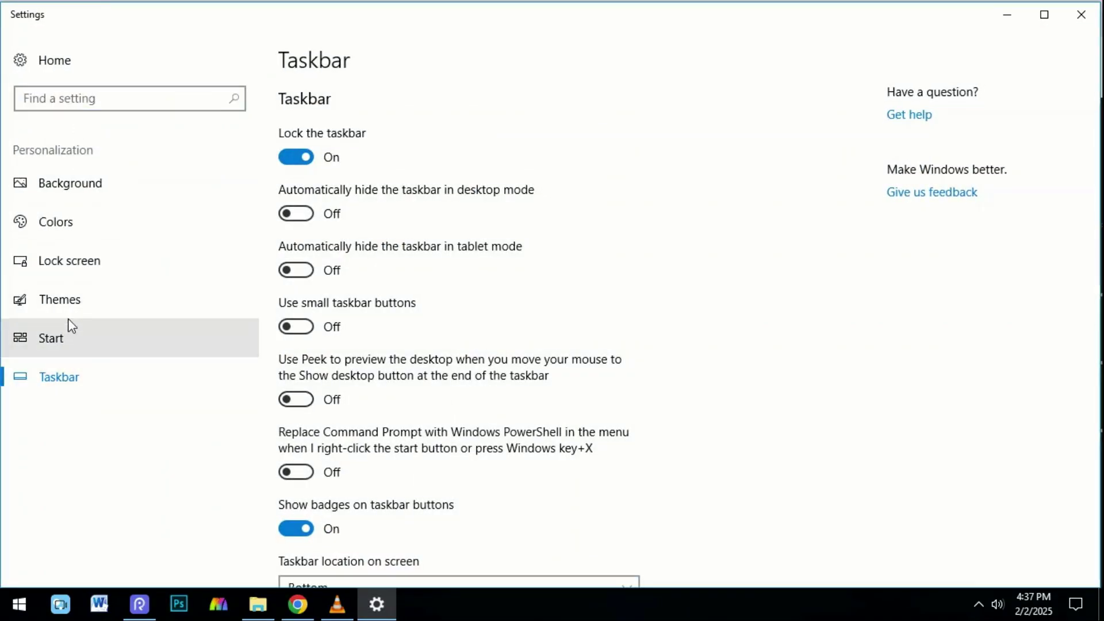
Open the notification area's page for turning system icons on or off
{"action": "left_click", "coordinate": [68, 361]}
{"action": "scroll", "coordinate": [393, 284], "scroll_direction": "down", "scroll_amount": 8}
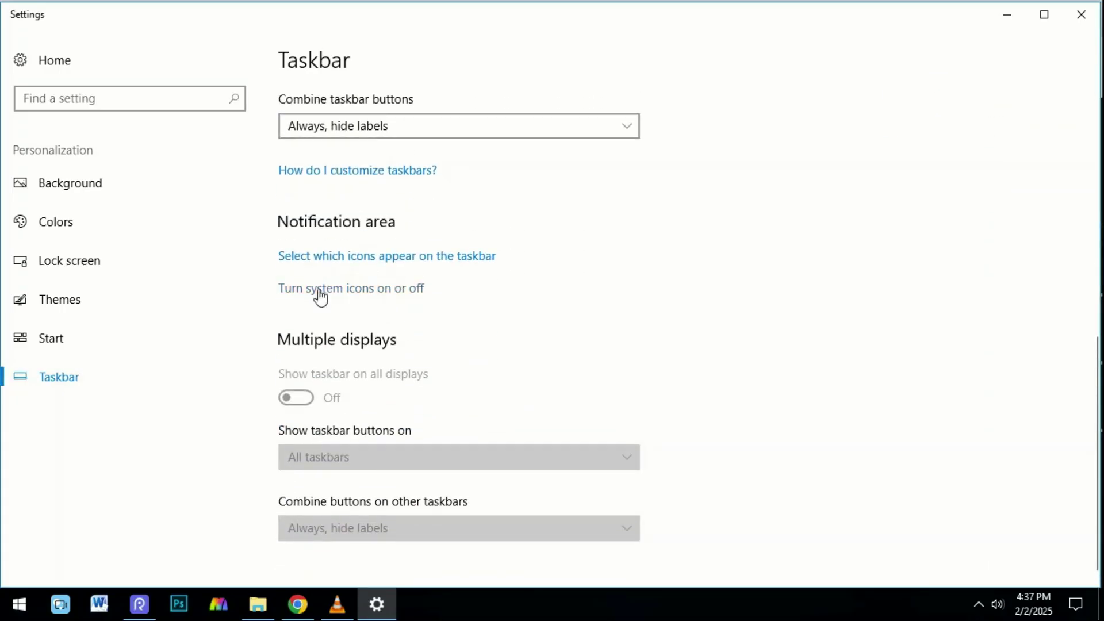
{"action": "mouse_move", "coordinate": [267, 263]}
{"action": "left_mouse_down"}
{"action": "mouse_move", "coordinate": [370, 313]}
{"action": "mouse_move", "coordinate": [479, 323]}
{"action": "left_mouse_up"}
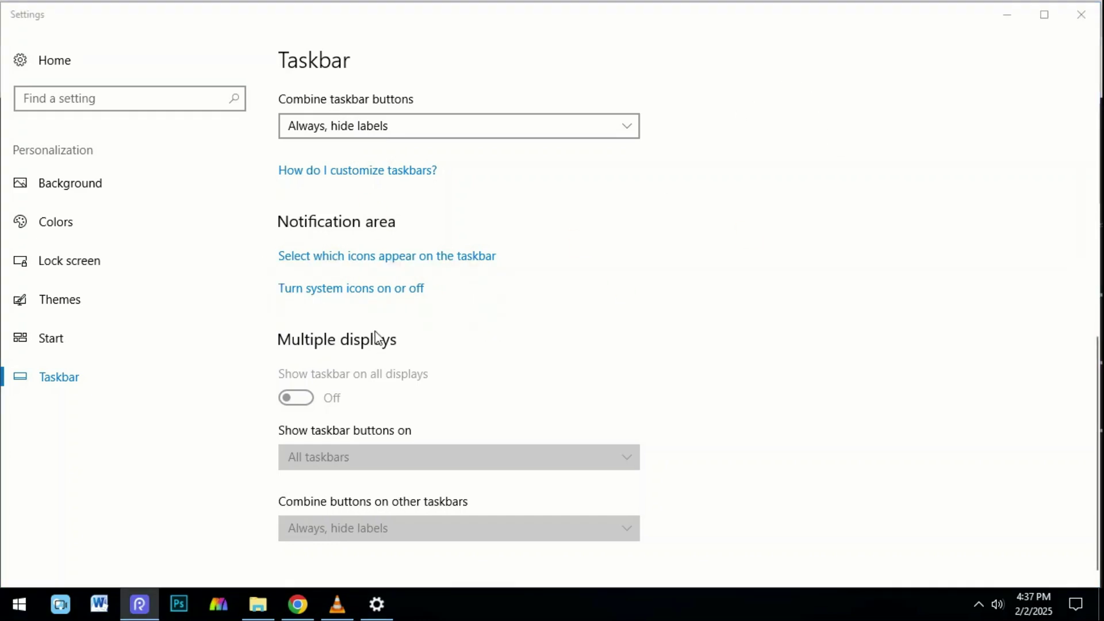
{"action": "left_click", "coordinate": [377, 295]}
{"action": "mouse_move", "coordinate": [820, 496]}
{"action": "left_mouse_down"}
{"action": "mouse_move", "coordinate": [857, 542]}
{"action": "mouse_move", "coordinate": [1099, 618]}
{"action": "left_mouse_up"}
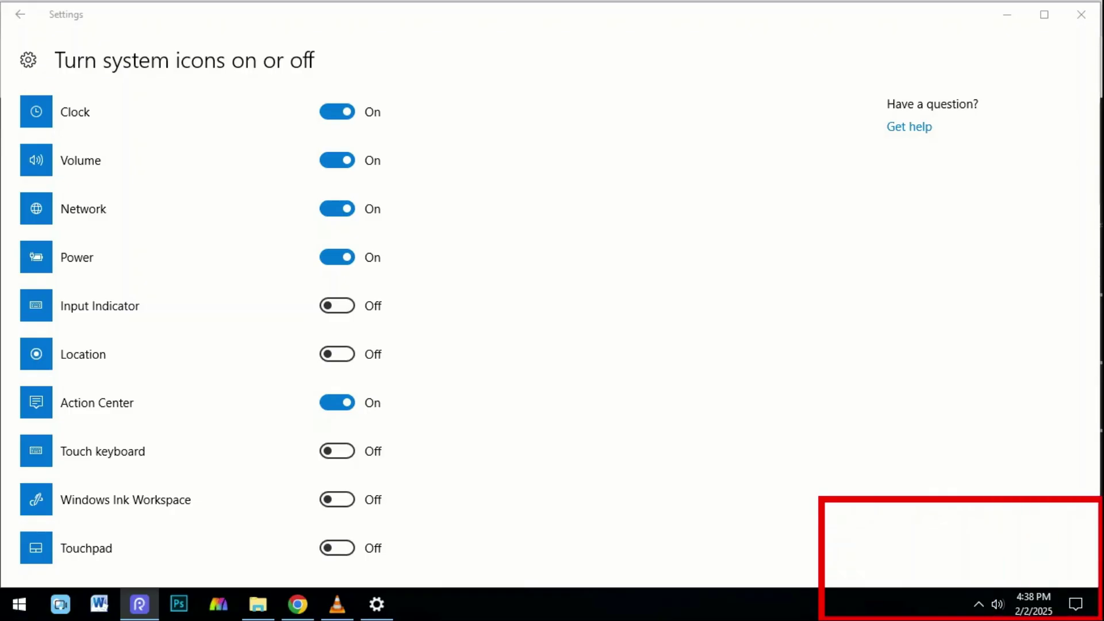
{"action": "left_click_drag", "start_coordinate": [54, 218], "coordinate": [378, 458]}
{"action": "key", "text": "Escape"}
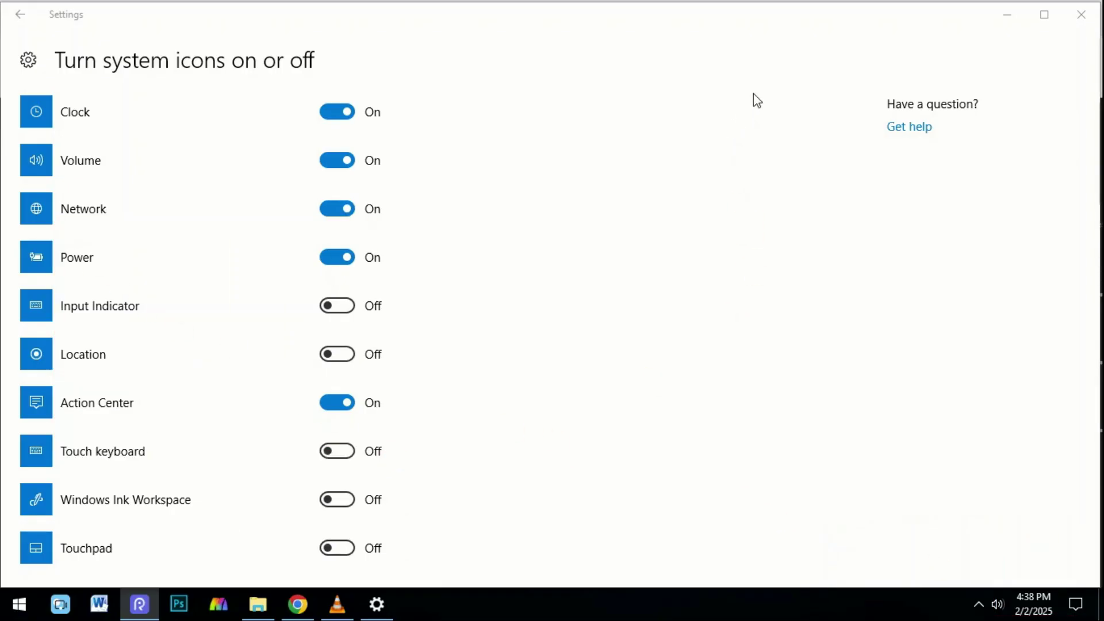
{"action": "mouse_move", "coordinate": [14, 279]}
{"action": "left_mouse_down"}
{"action": "mouse_move", "coordinate": [257, 343]}
{"action": "mouse_move", "coordinate": [413, 339]}
{"action": "left_mouse_up"}
{"action": "key", "text": "Escape"}
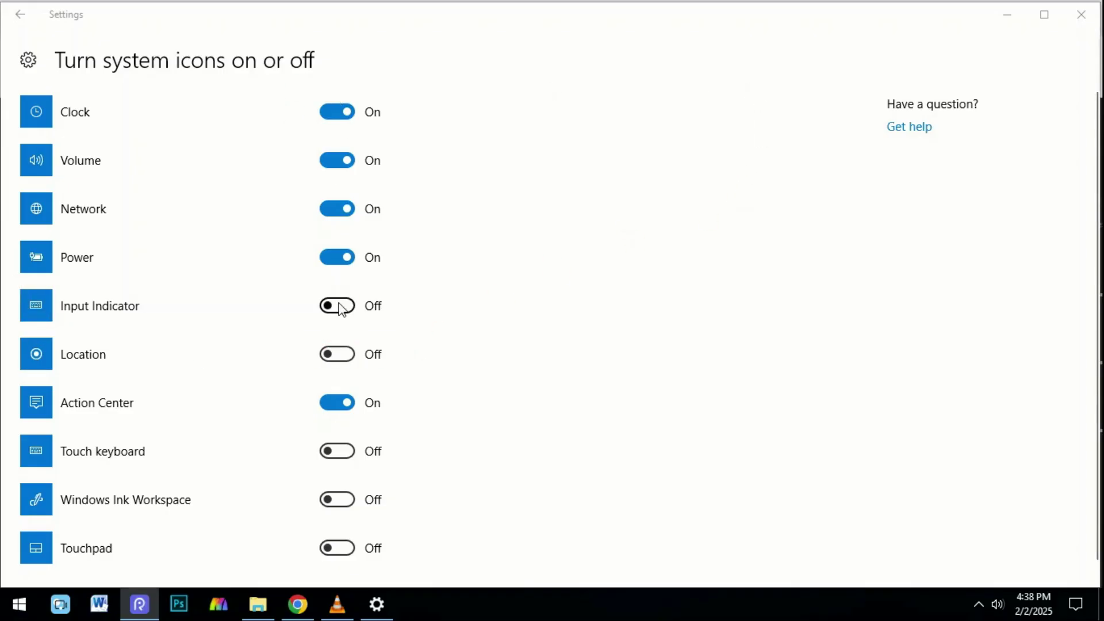
{"action": "left_click_drag", "start_coordinate": [811, 504], "coordinate": [1099, 619]}
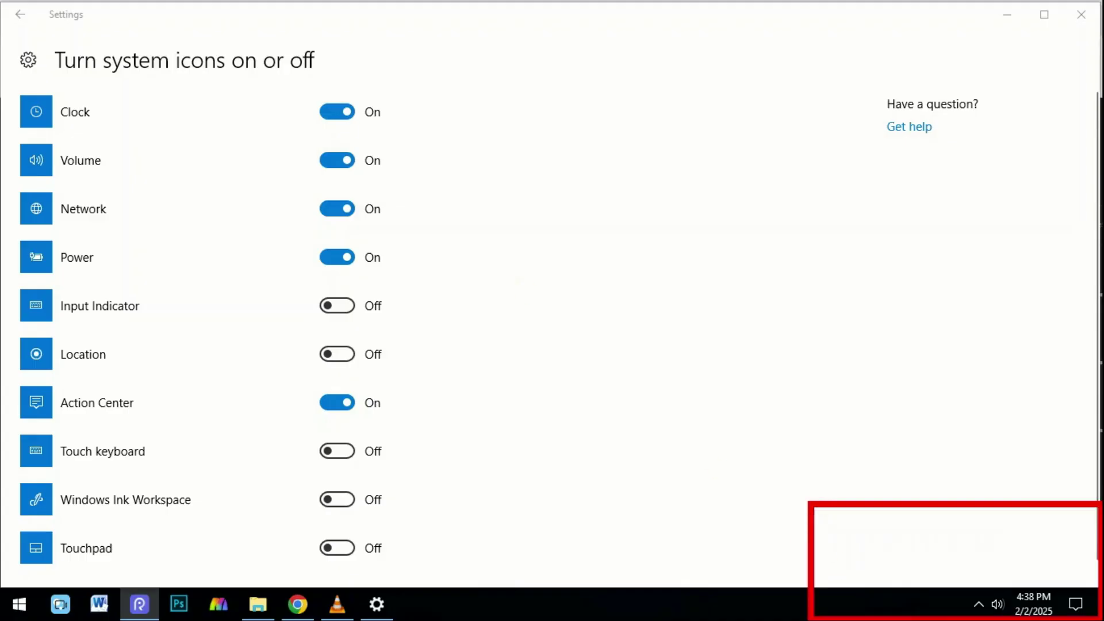
{"action": "key", "text": "Escape"}
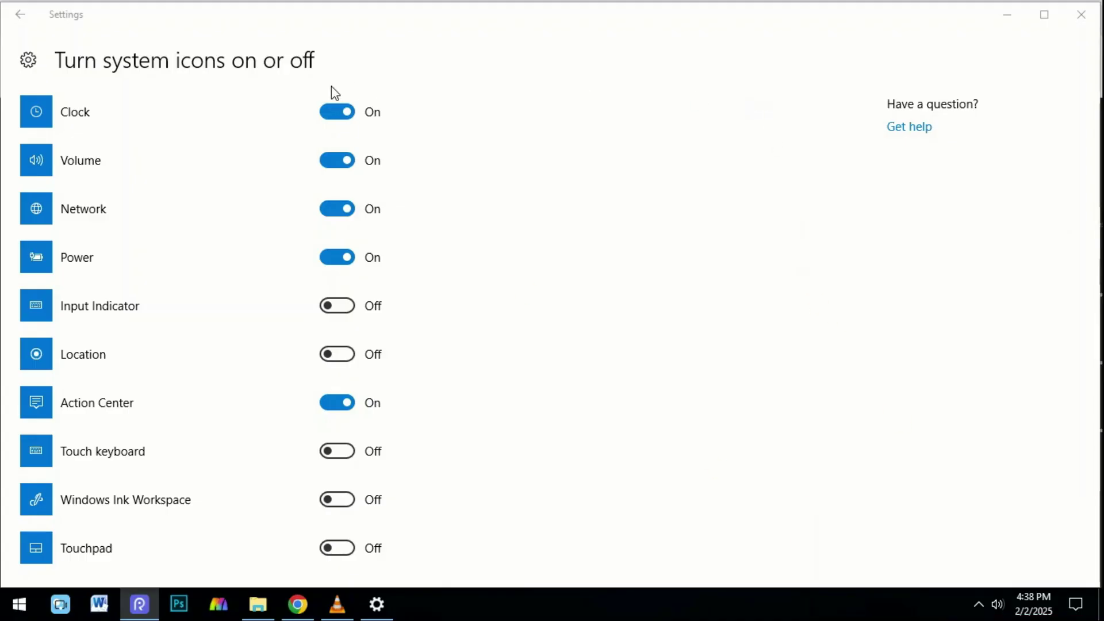
Turn on the Input Indicator system icon and check the language indicator on the taskbar
{"action": "left_click", "coordinate": [348, 308]}
{"action": "mouse_move", "coordinate": [991, 611]}
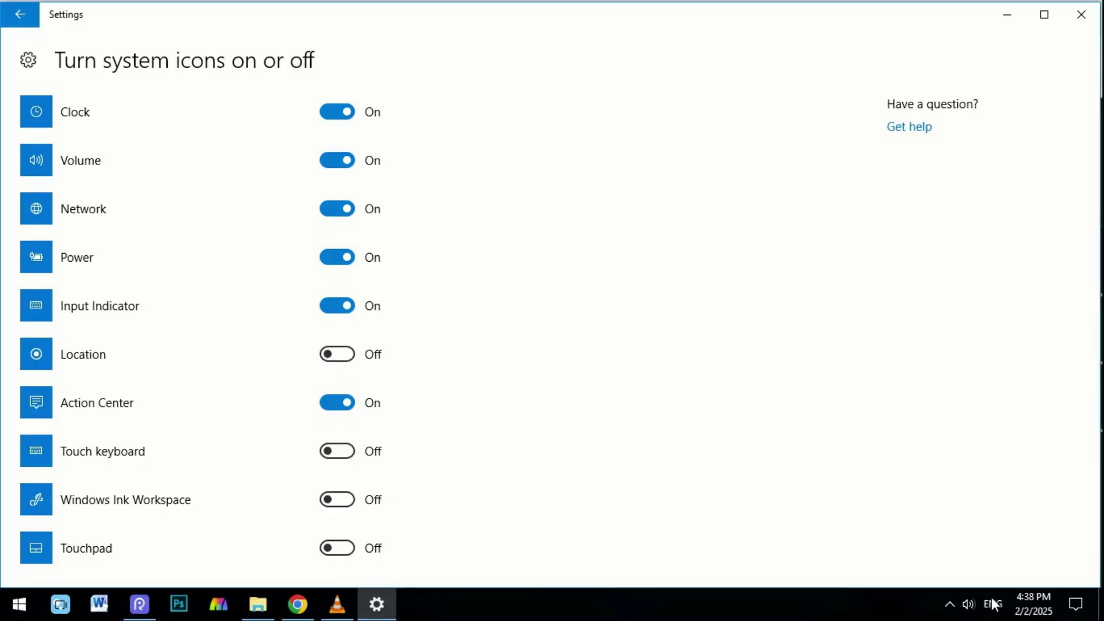
{"action": "left_click", "coordinate": [992, 603]}
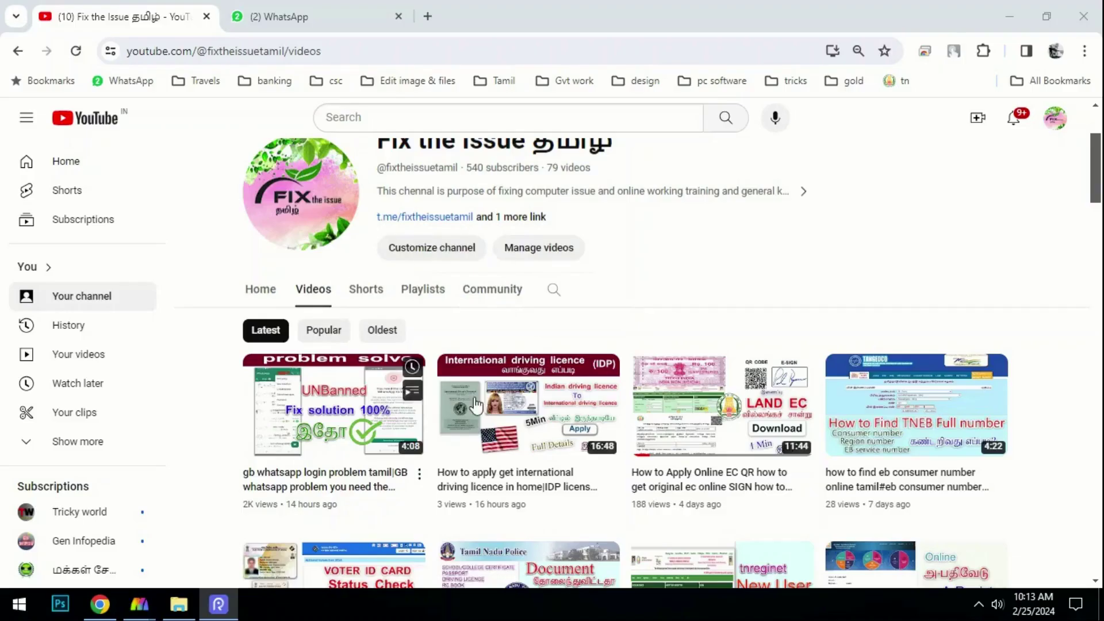
Review the YouTube channel's About details, including its Telegram and WhatsApp contact links, and close them
{"action": "left_click_drag", "start_coordinate": [596, 267], "coordinate": [642, 302]}
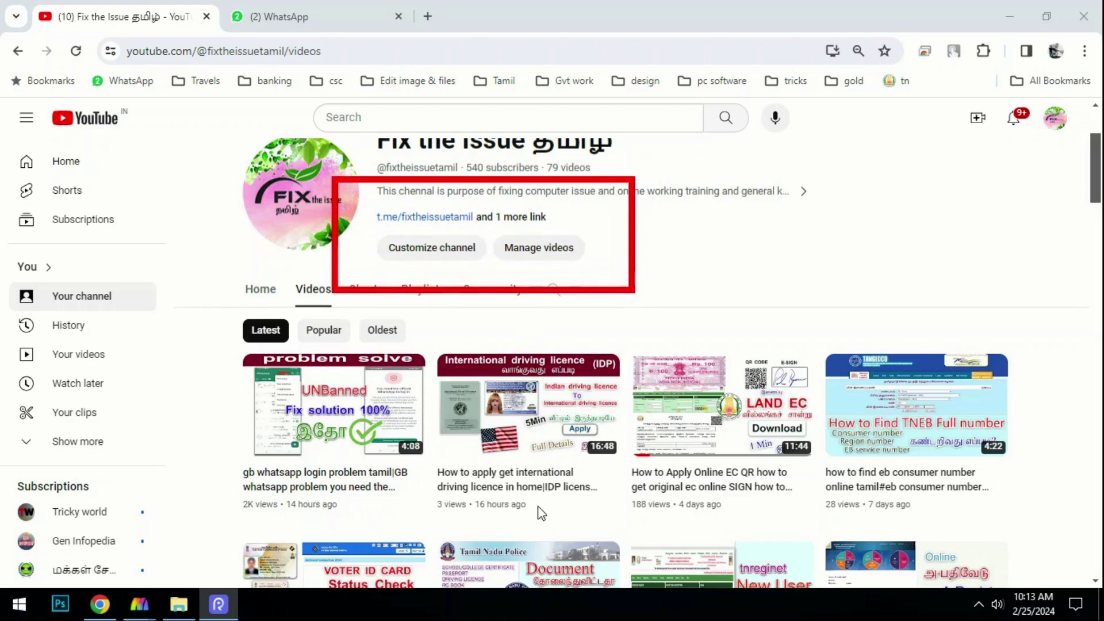
{"action": "left_click", "coordinate": [517, 218]}
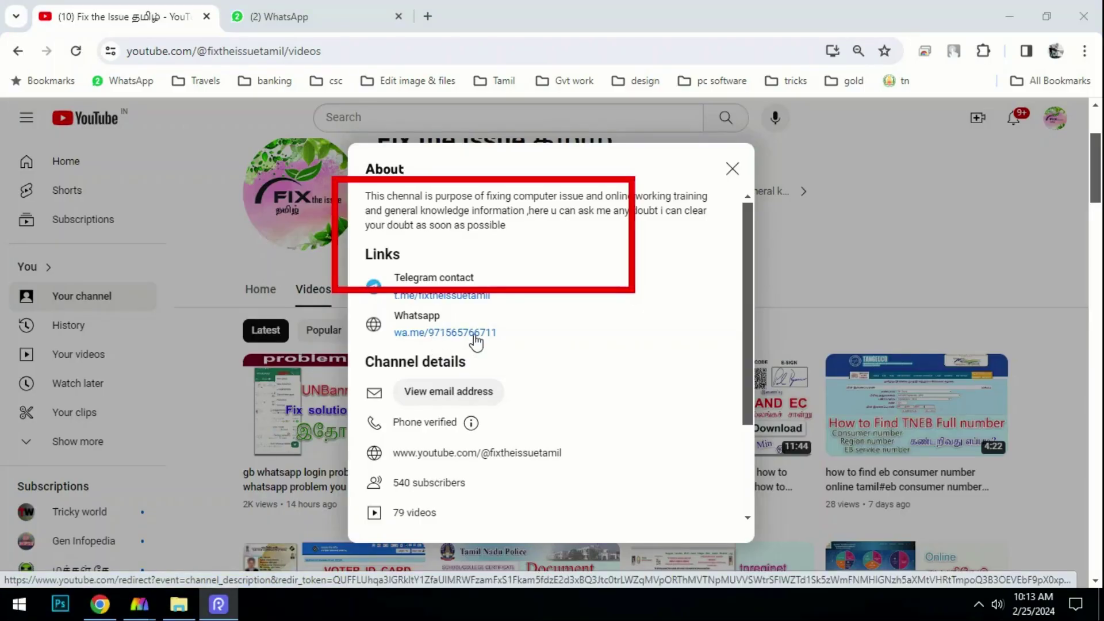
{"action": "scroll", "coordinate": [530, 351], "scroll_direction": "down", "scroll_amount": 2}
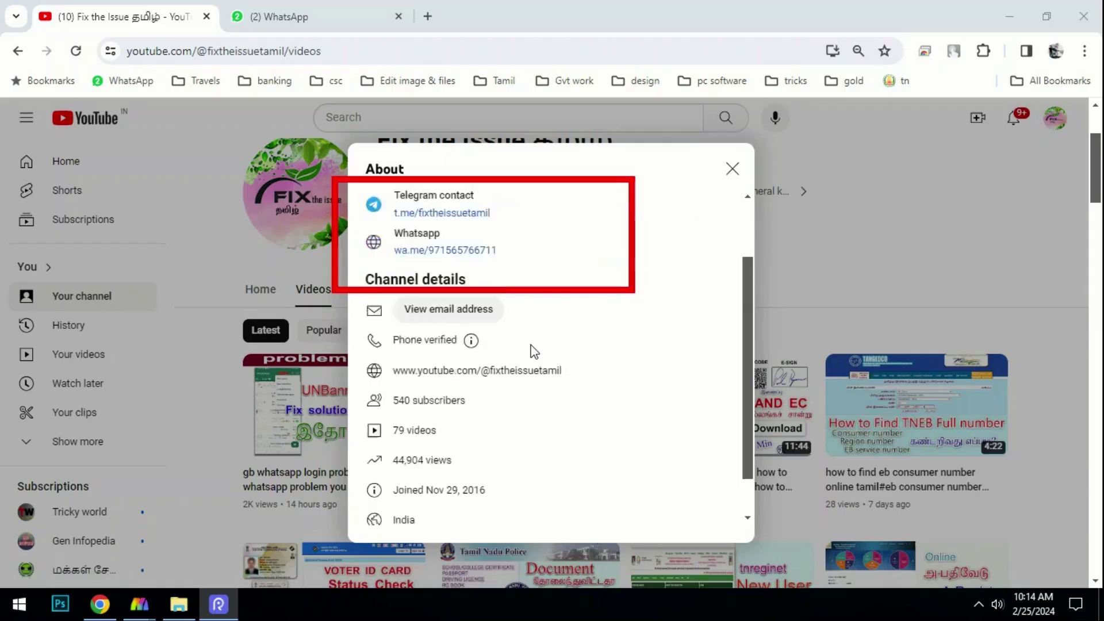
{"action": "scroll", "coordinate": [531, 352], "scroll_direction": "up", "scroll_amount": 1}
{"action": "scroll", "coordinate": [532, 350], "scroll_direction": "down", "scroll_amount": 2}
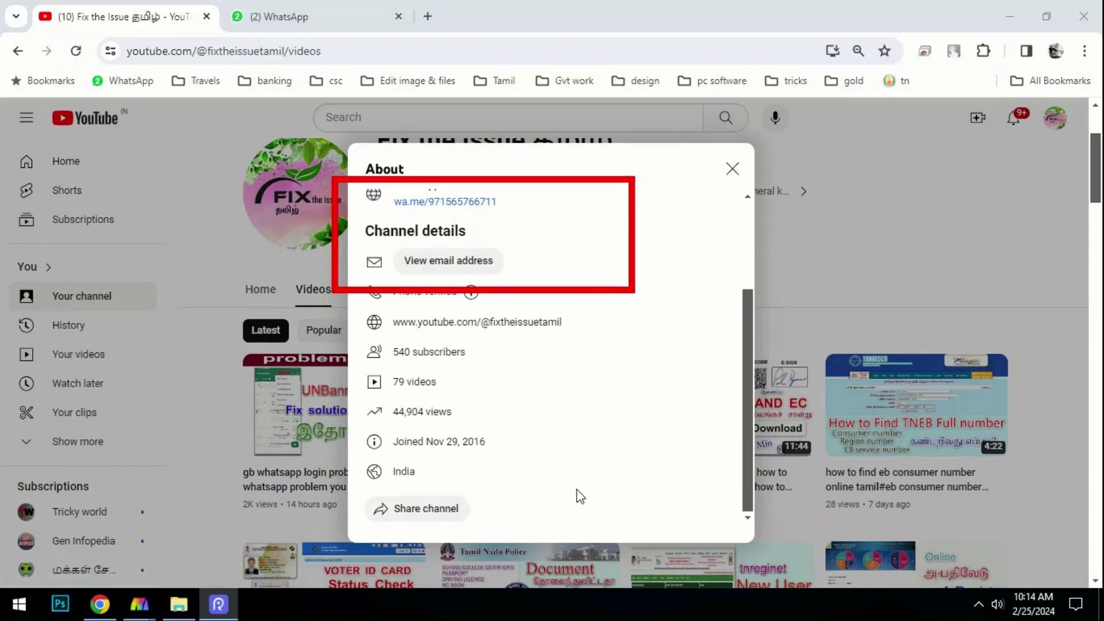
{"action": "key", "text": "Escape"}
Browse the channel's uploaded videos from the latest down to the older ones
{"action": "scroll", "coordinate": [552, 357], "scroll_direction": "down", "scroll_amount": 3}
{"action": "scroll", "coordinate": [560, 323], "scroll_direction": "down", "scroll_amount": 9}
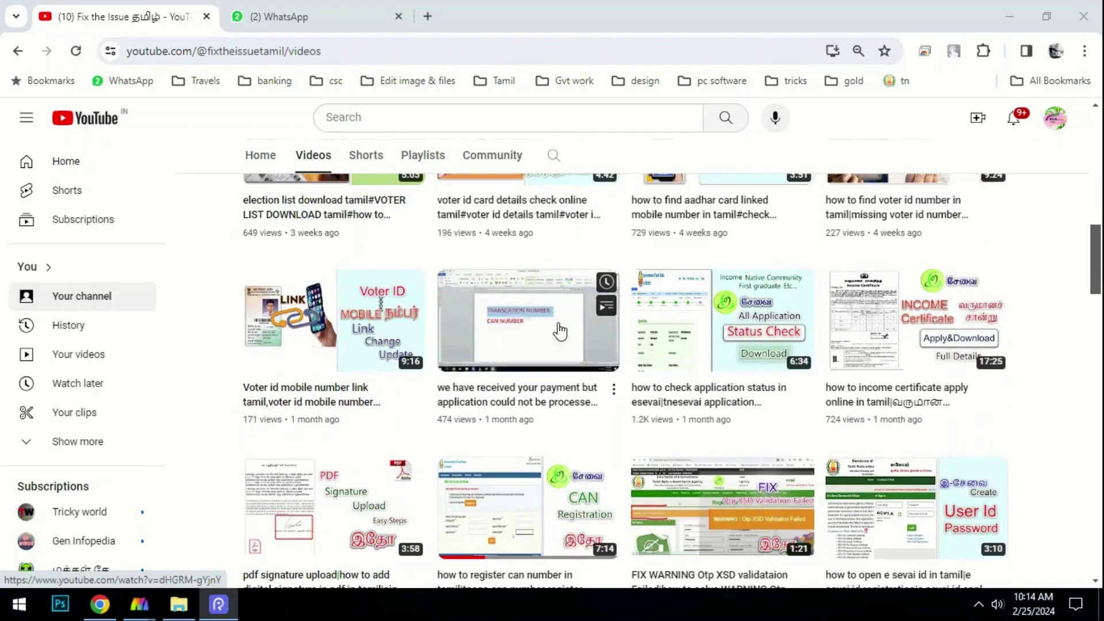
{"action": "scroll", "coordinate": [560, 323], "scroll_direction": "down", "scroll_amount": 6}
{"action": "scroll", "coordinate": [559, 330], "scroll_direction": "down", "scroll_amount": 1}
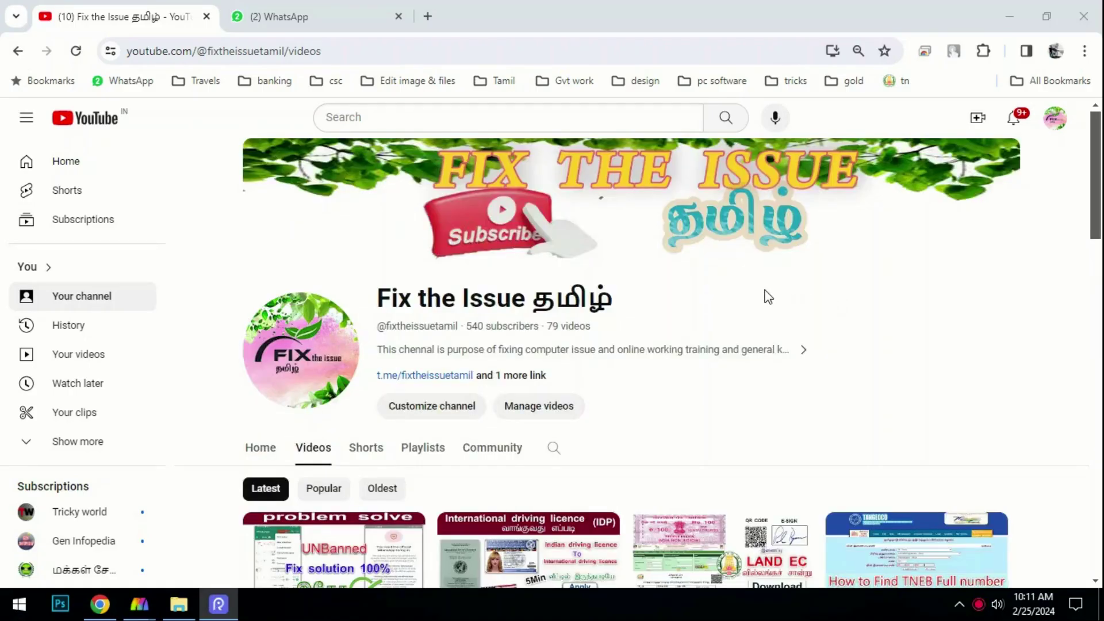
{"action": "scroll", "coordinate": [765, 296], "scroll_direction": "down", "scroll_amount": 7}
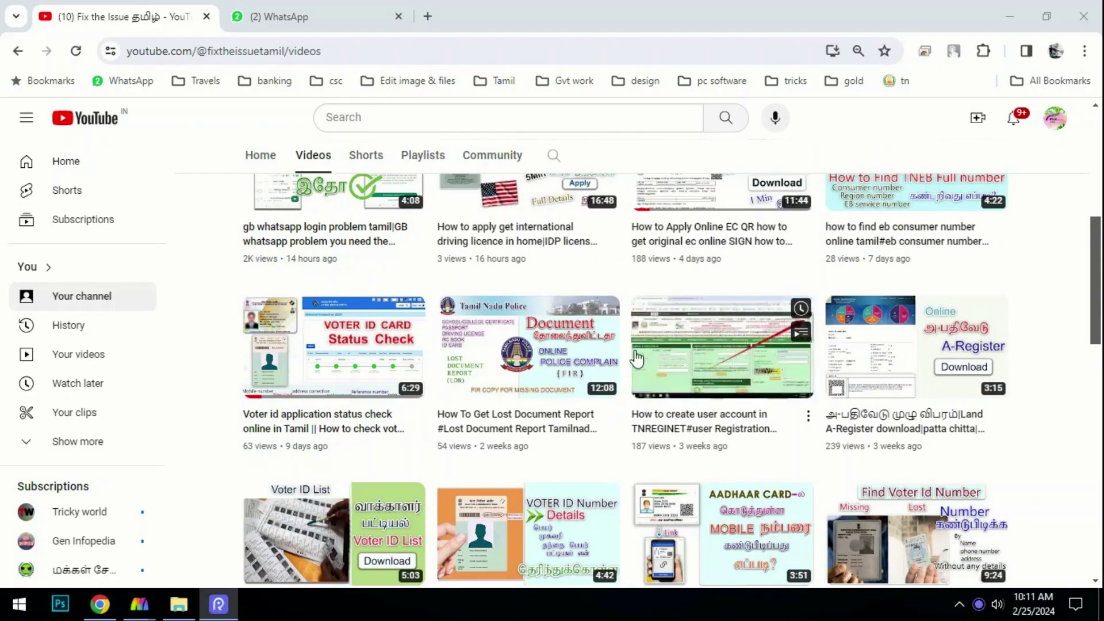
{"action": "scroll", "coordinate": [498, 331], "scroll_direction": "down", "scroll_amount": 1}
{"action": "scroll", "coordinate": [498, 330], "scroll_direction": "down", "scroll_amount": 3}
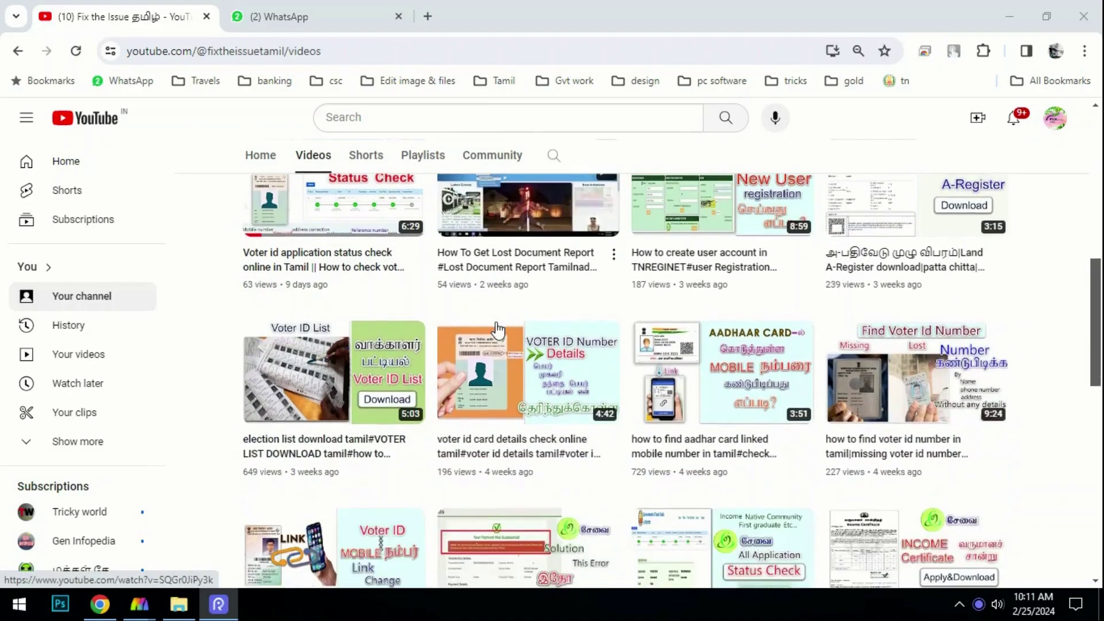
{"action": "scroll", "coordinate": [498, 330], "scroll_direction": "down", "scroll_amount": 1}
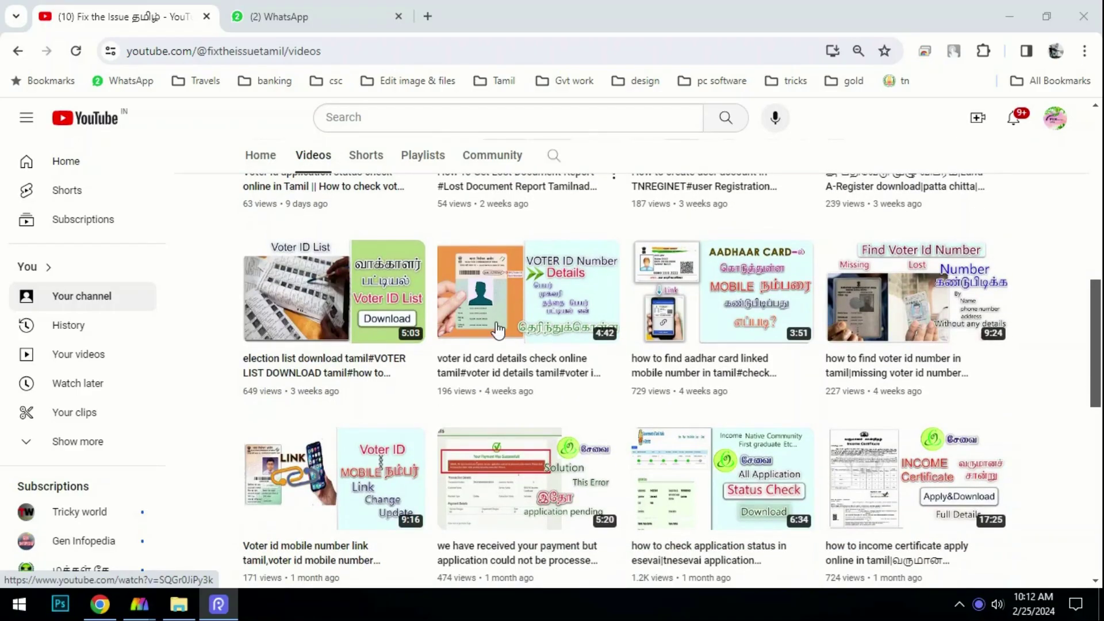
{"action": "scroll", "coordinate": [552, 368], "scroll_direction": "down", "scroll_amount": 4}
{"action": "scroll", "coordinate": [556, 428], "scroll_direction": "down", "scroll_amount": 7}
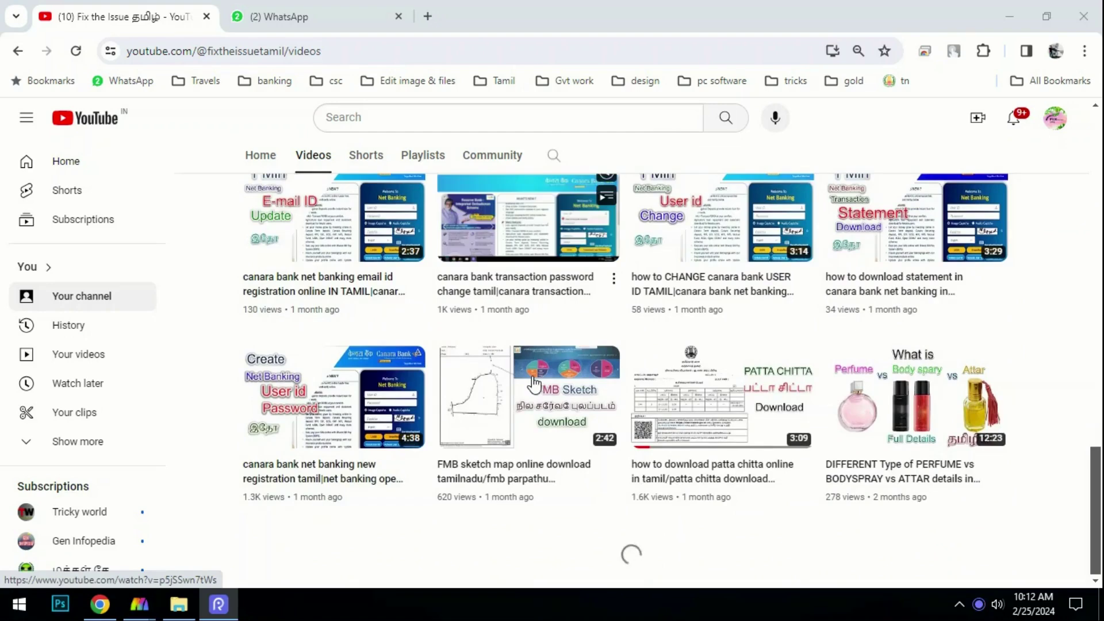
{"action": "scroll", "coordinate": [541, 383], "scroll_direction": "down", "scroll_amount": 5}
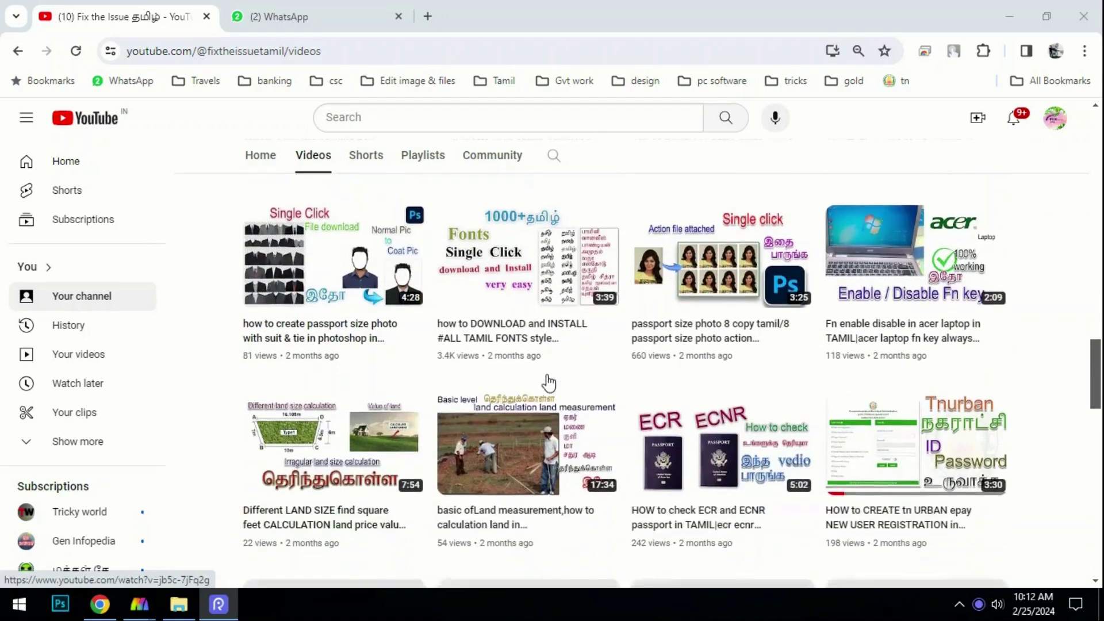
{"action": "scroll", "coordinate": [549, 382], "scroll_direction": "down", "scroll_amount": 1}
{"action": "scroll", "coordinate": [549, 383], "scroll_direction": "down", "scroll_amount": 2}
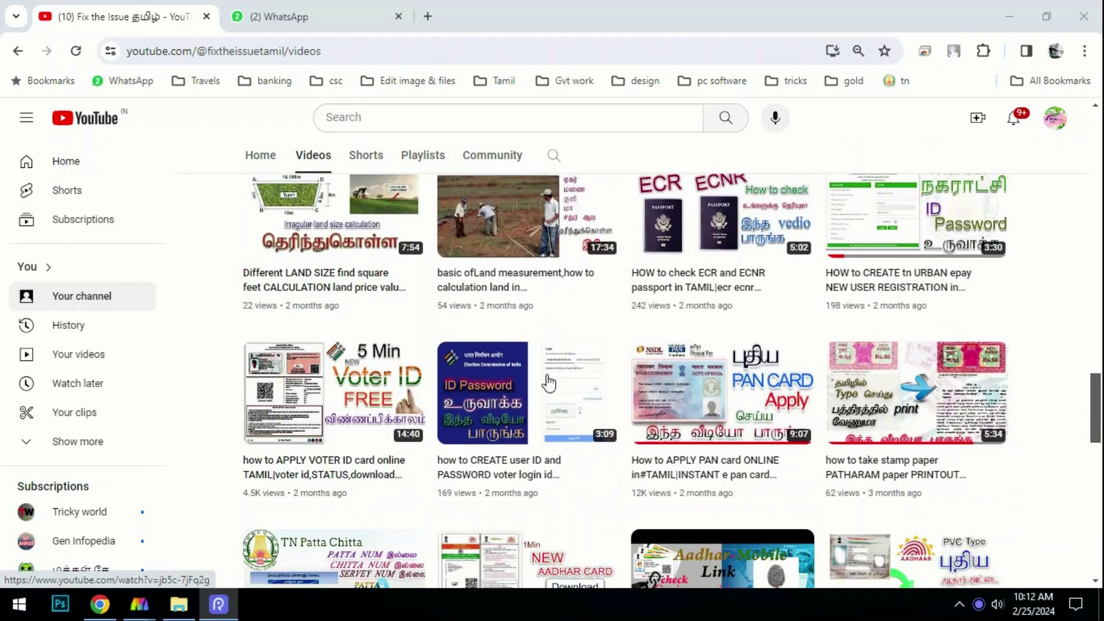
Examine the voter ID, PAN card and Tamil fonts entries and skim the rest of the channel's video list
{"action": "left_click_drag", "start_coordinate": [207, 289], "coordinate": [411, 490]}
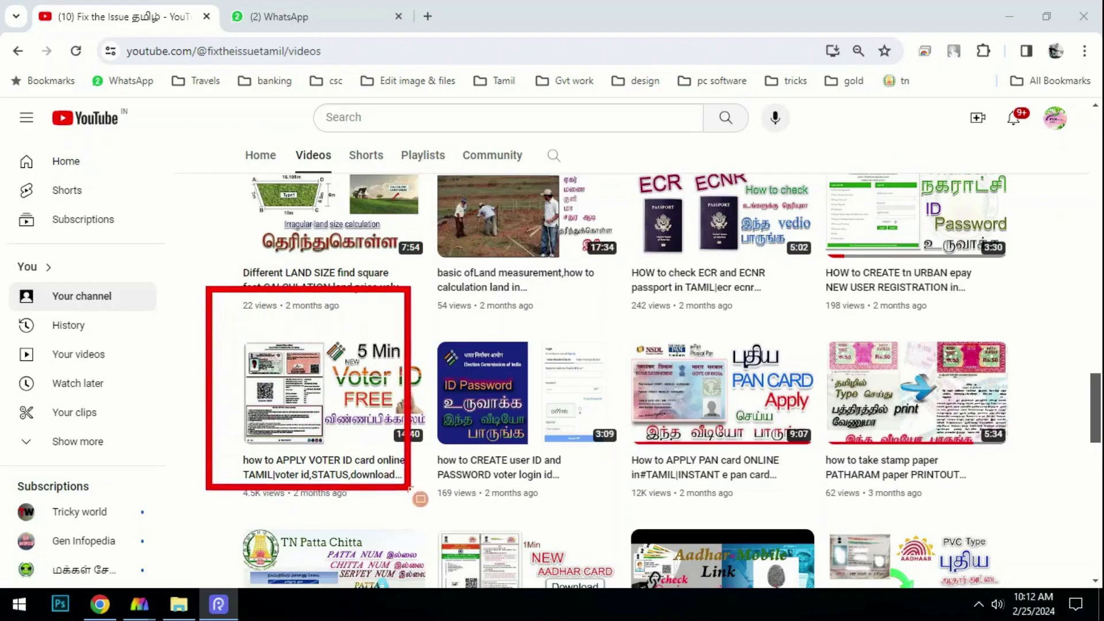
{"action": "left_click_drag", "start_coordinate": [611, 296], "coordinate": [804, 461]}
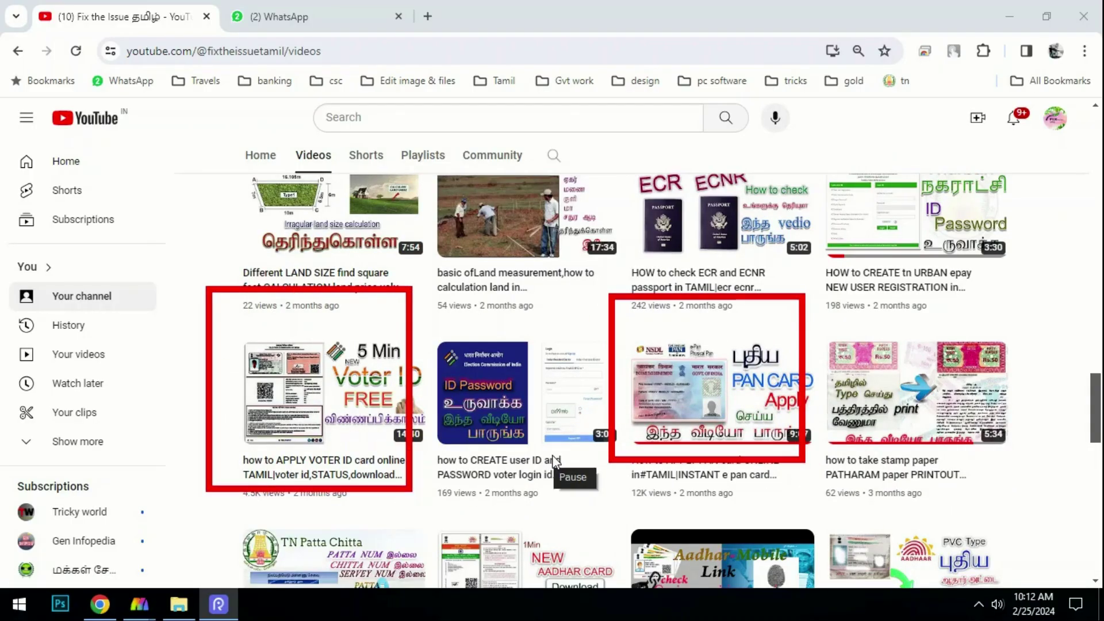
{"action": "scroll", "coordinate": [574, 488], "scroll_direction": "up", "scroll_amount": 4}
{"action": "left_click_drag", "start_coordinate": [453, 295], "coordinate": [596, 417]}
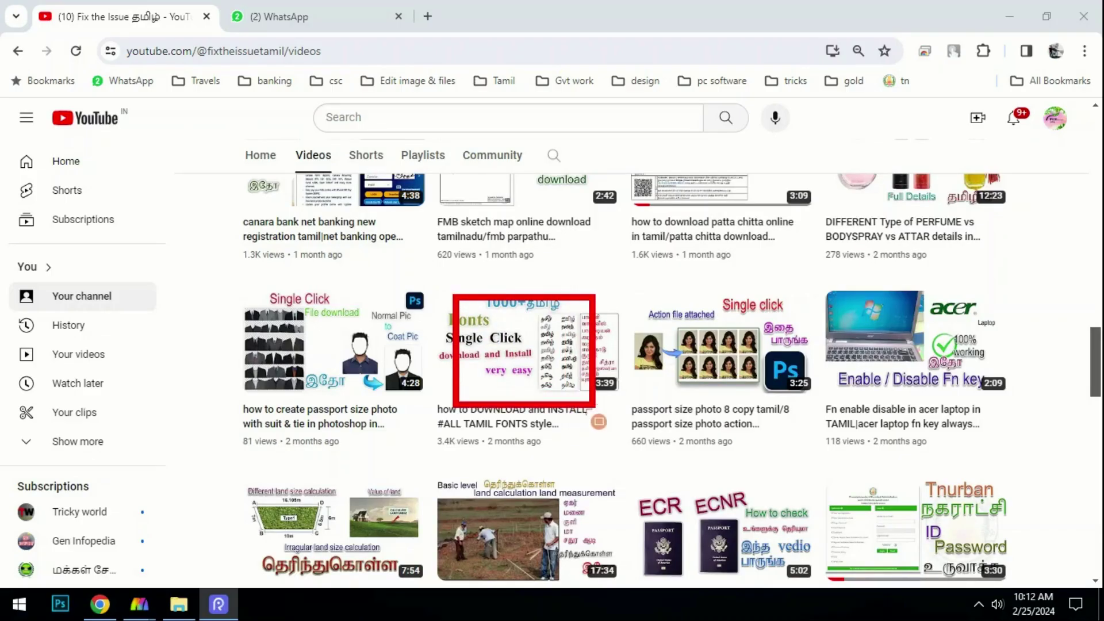
{"action": "scroll", "coordinate": [566, 473], "scroll_direction": "up", "scroll_amount": 4}
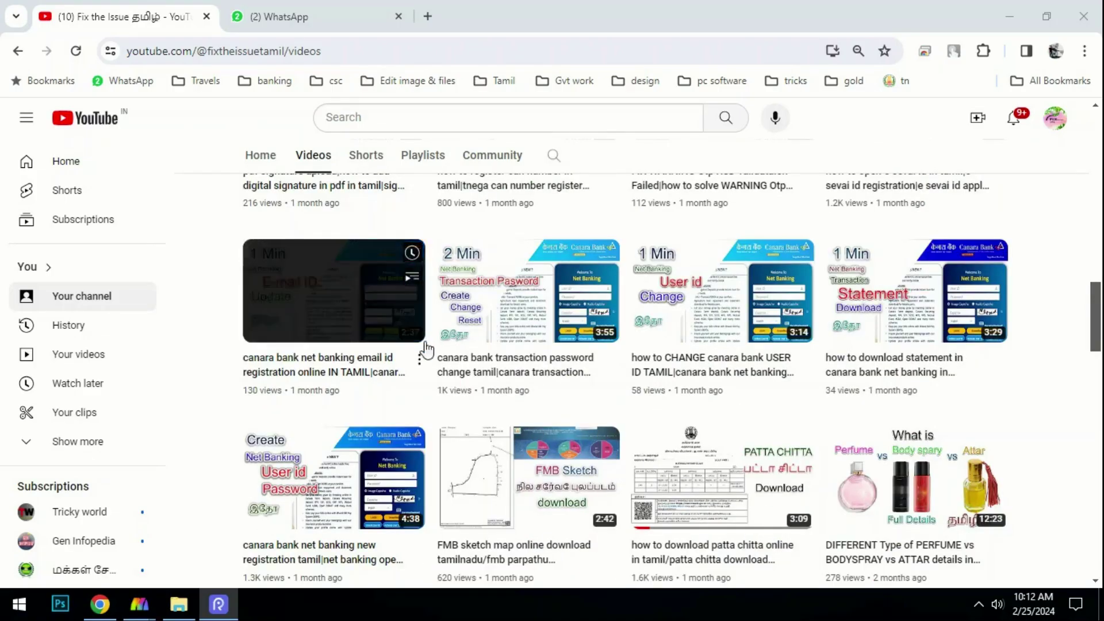
{"action": "scroll", "coordinate": [592, 395], "scroll_direction": "up", "scroll_amount": 4}
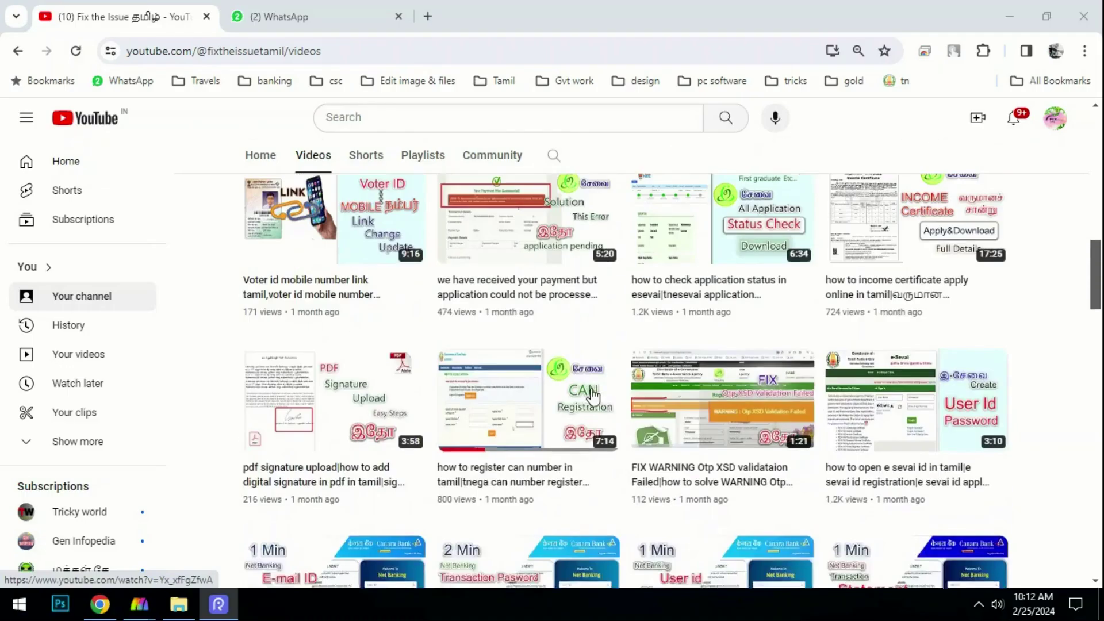
{"action": "scroll", "coordinate": [571, 454], "scroll_direction": "up", "scroll_amount": 5}
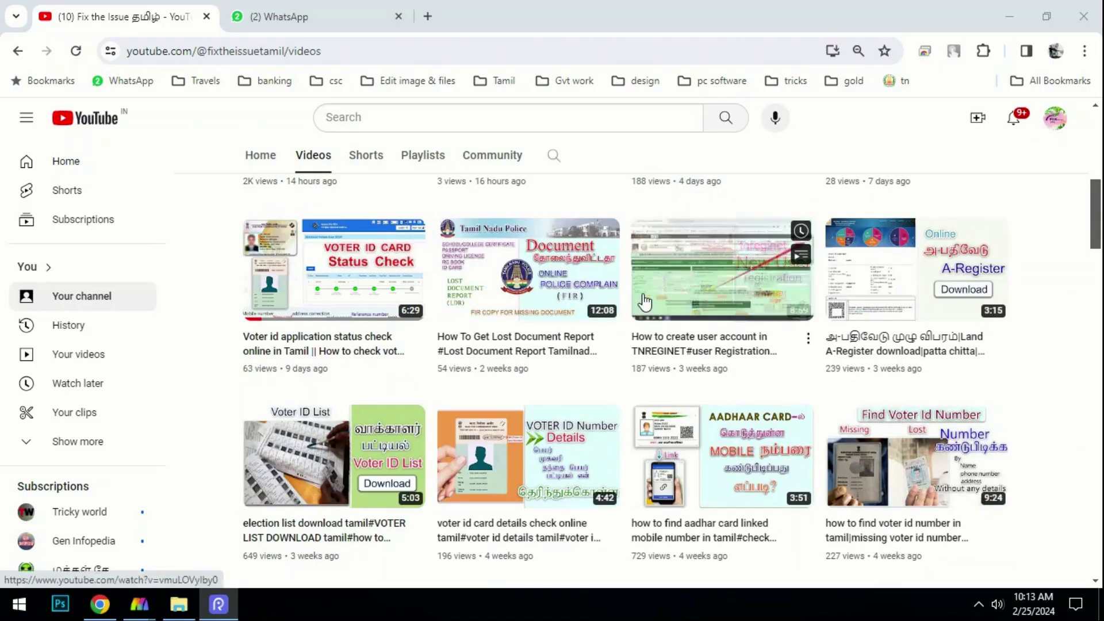
{"action": "scroll", "coordinate": [645, 301], "scroll_direction": "down", "scroll_amount": 4}
{"action": "scroll", "coordinate": [645, 300], "scroll_direction": "down", "scroll_amount": 10}
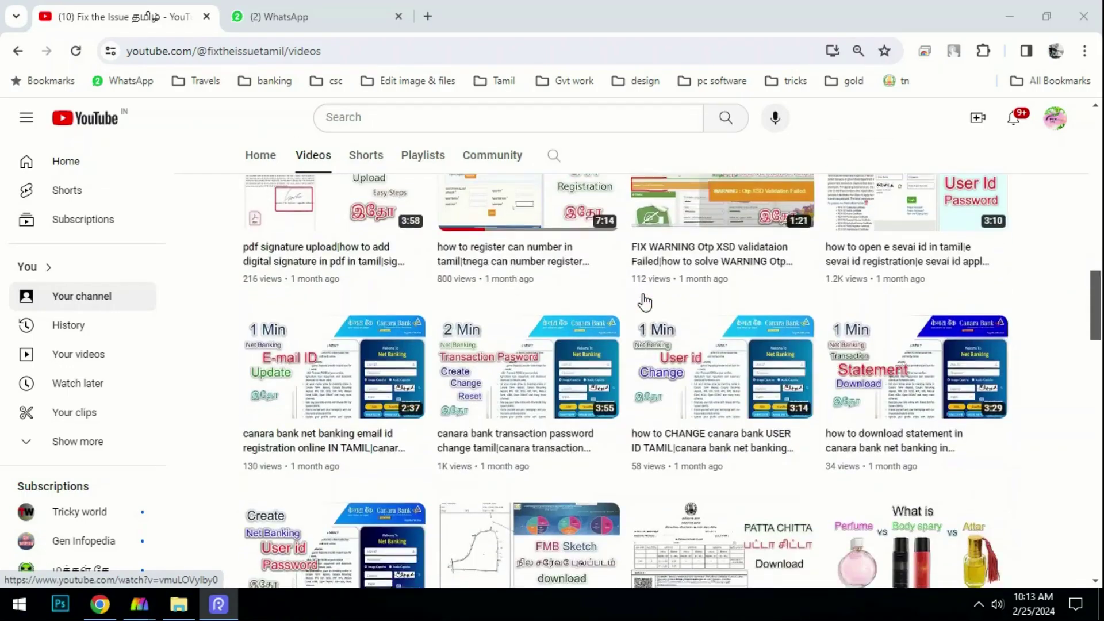
{"action": "scroll", "coordinate": [645, 301], "scroll_direction": "down", "scroll_amount": 4}
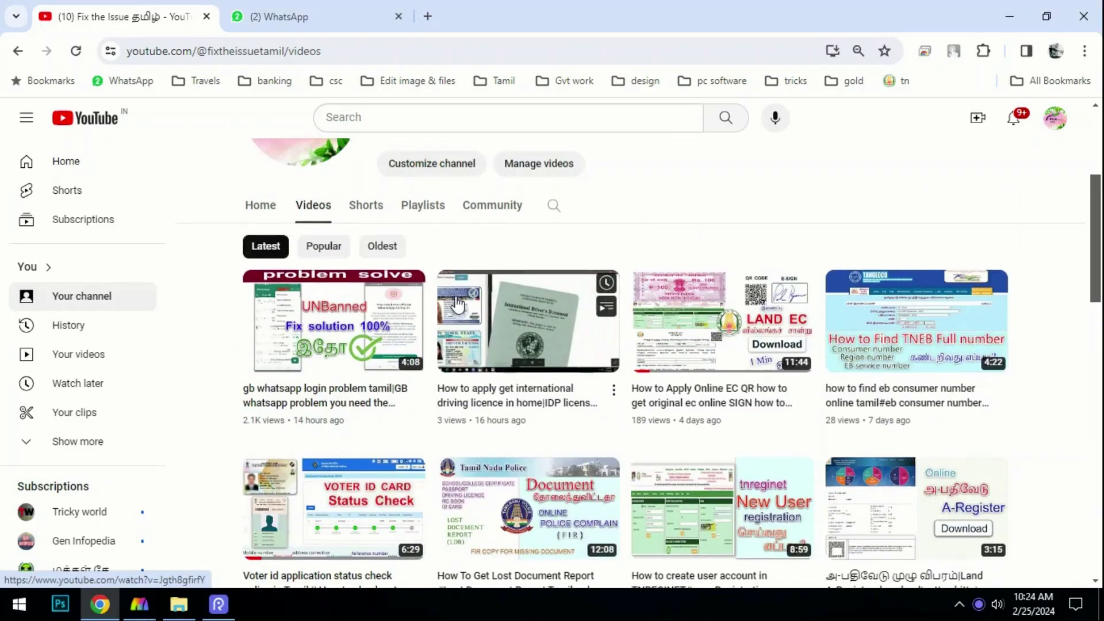
Open the channel's playlists and look through them
{"action": "left_click", "coordinate": [423, 211]}
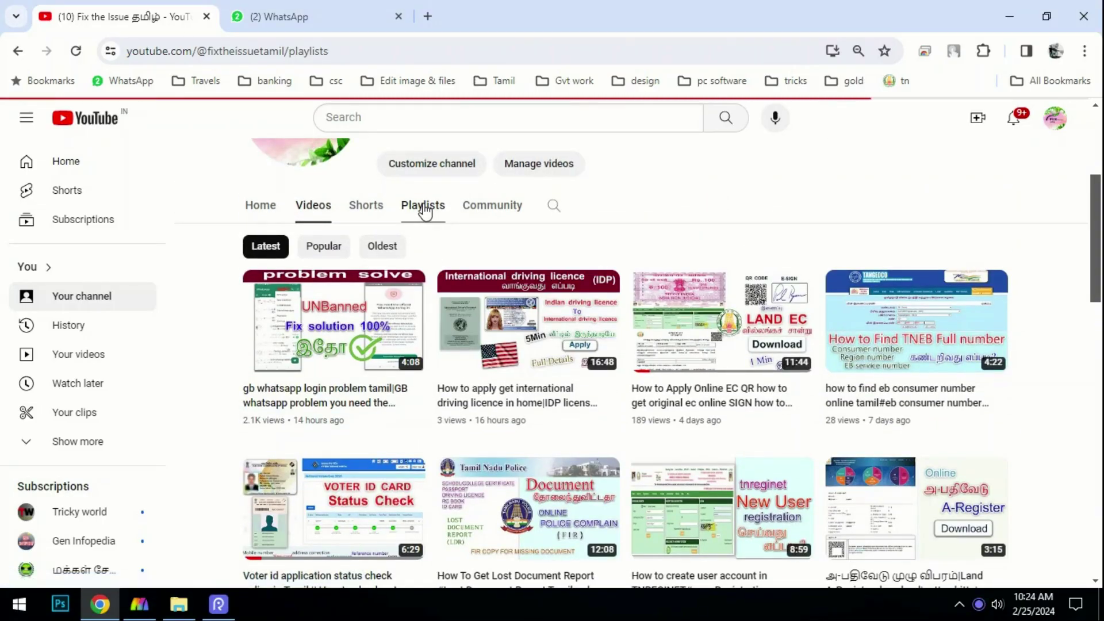
{"action": "scroll", "coordinate": [451, 313], "scroll_direction": "down", "scroll_amount": 8}
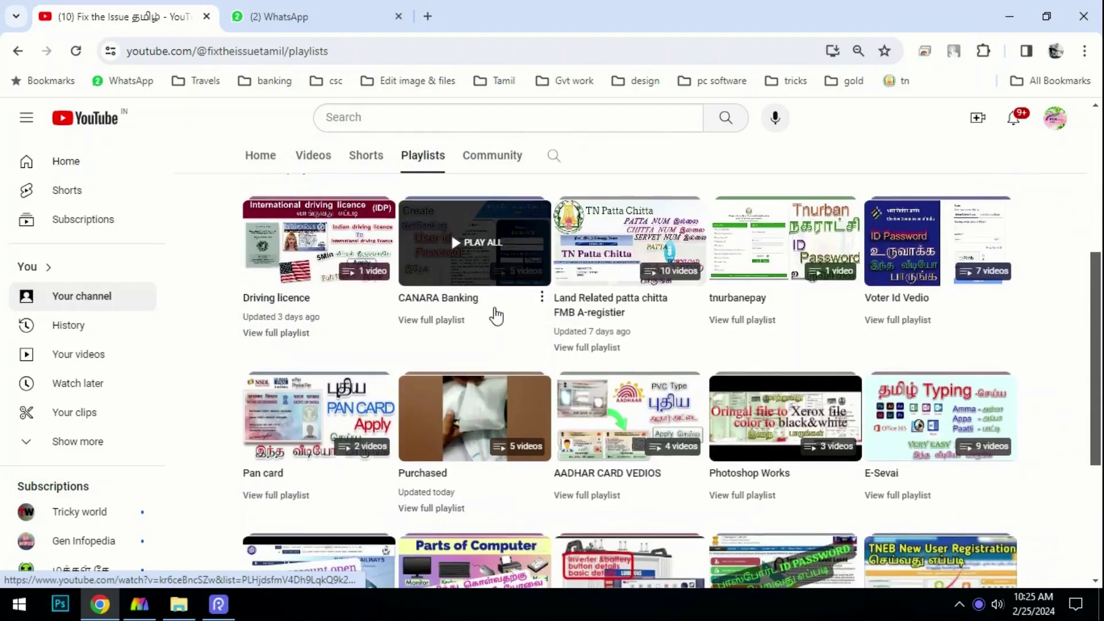
Look through the remaining channel playlists down to PDF and Water Filter & RO details
{"action": "scroll", "coordinate": [681, 352], "scroll_direction": "down", "scroll_amount": 2}
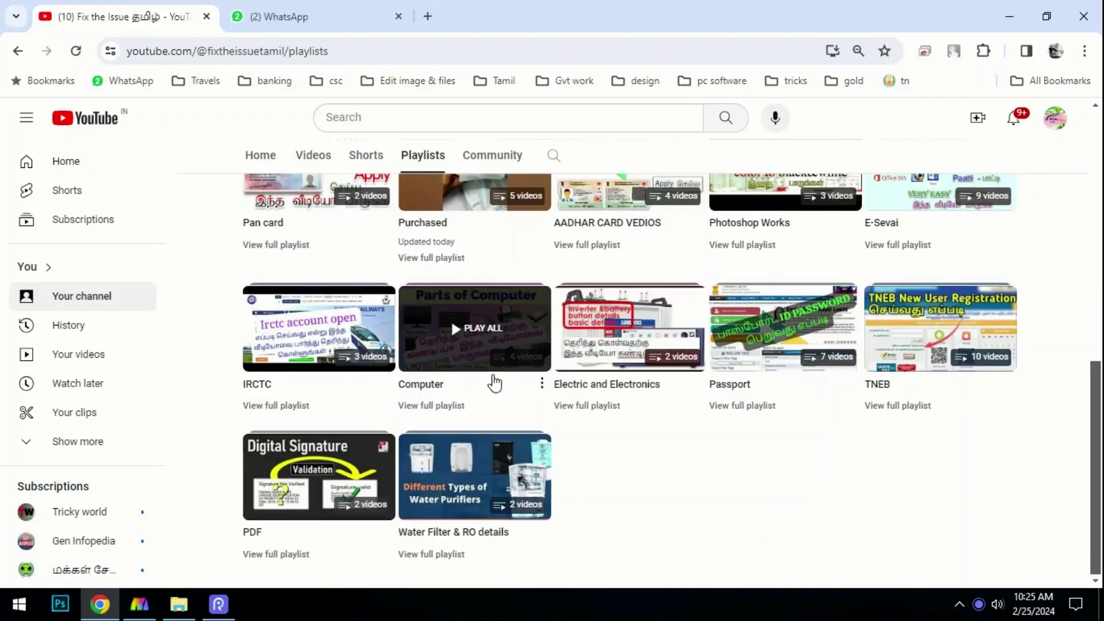
{"action": "scroll", "coordinate": [481, 382], "scroll_direction": "up", "scroll_amount": 6}
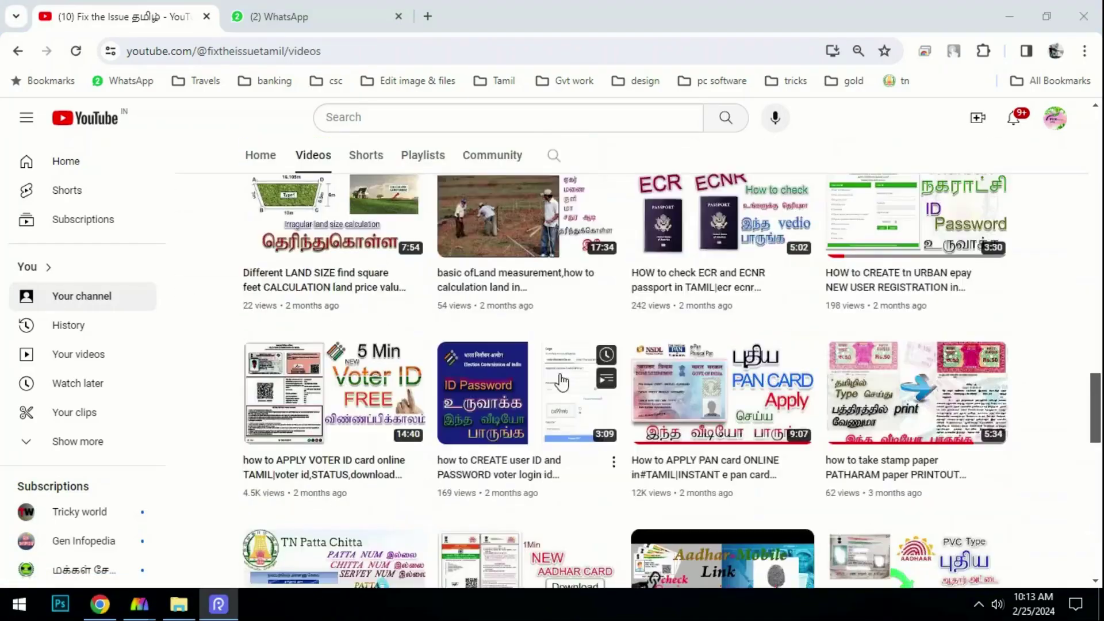
Skim the channel's uploaded videos from the latest uploads down to the Photoshop, Tamil fonts and land measurement entries
{"action": "scroll", "coordinate": [567, 370], "scroll_direction": "up", "scroll_amount": 15}
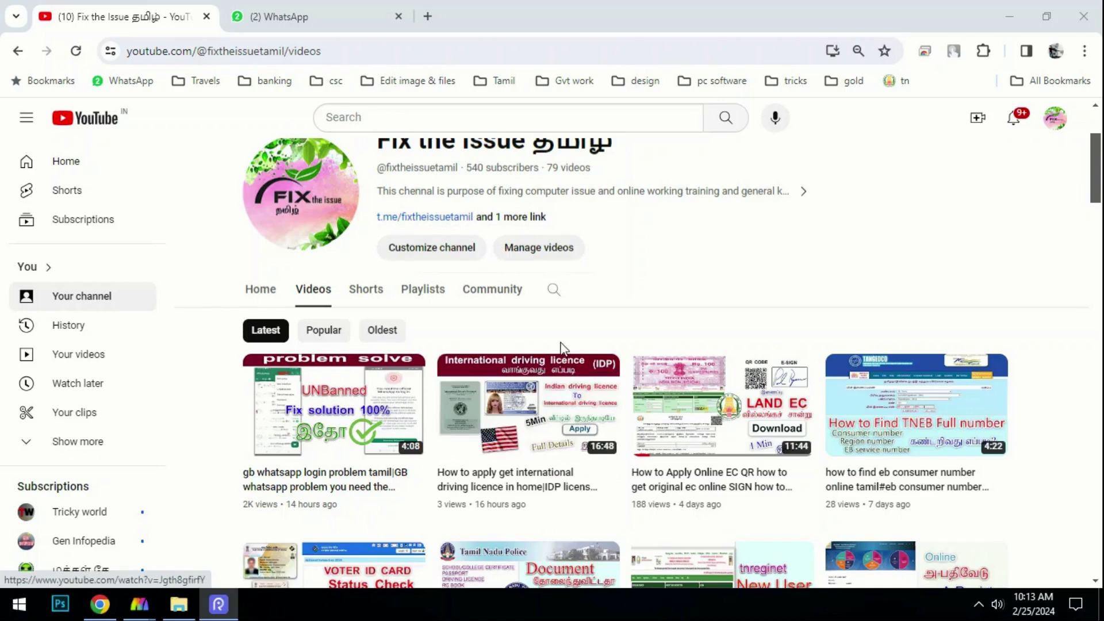
{"action": "scroll", "coordinate": [573, 298], "scroll_direction": "down", "scroll_amount": 5}
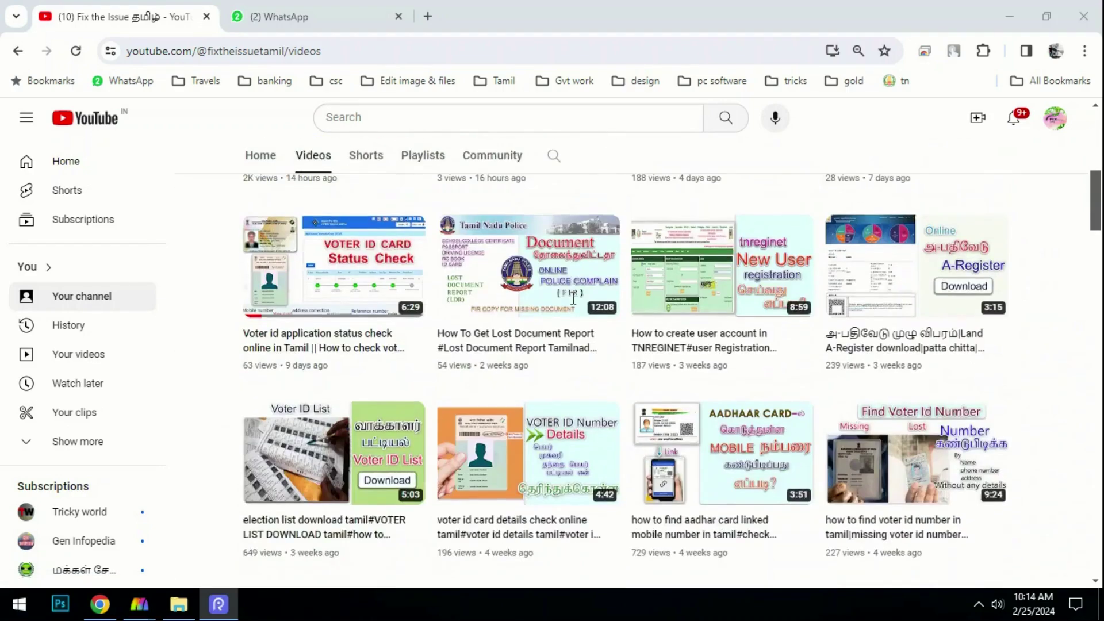
{"action": "scroll", "coordinate": [574, 298], "scroll_direction": "down", "scroll_amount": 10}
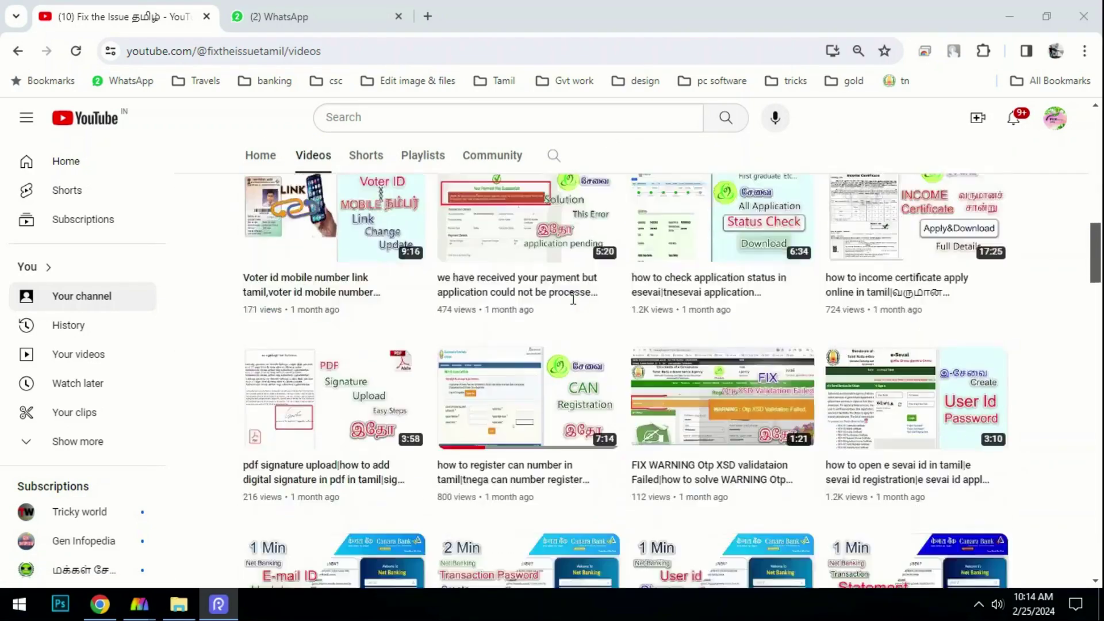
{"action": "scroll", "coordinate": [573, 297], "scroll_direction": "down", "scroll_amount": 7}
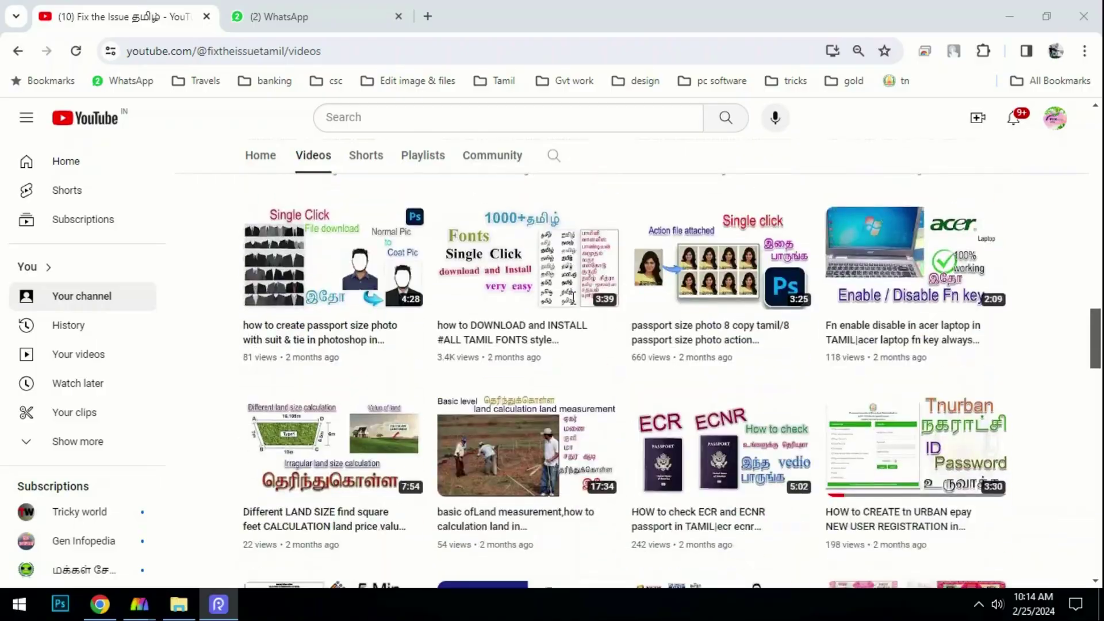
{"action": "scroll", "coordinate": [574, 297], "scroll_direction": "up", "scroll_amount": 20}
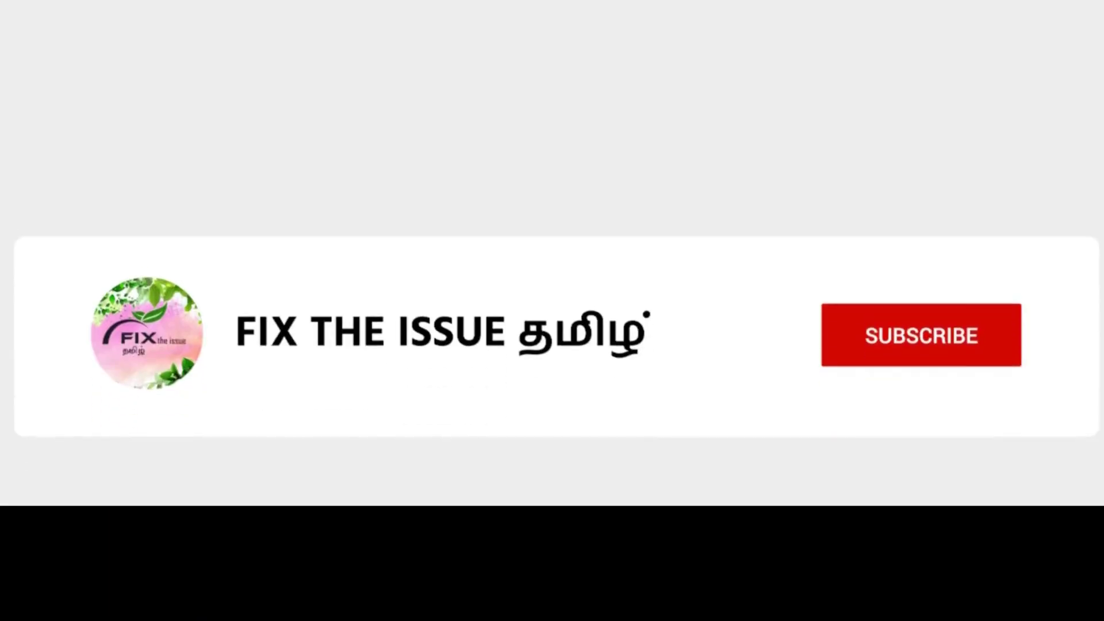